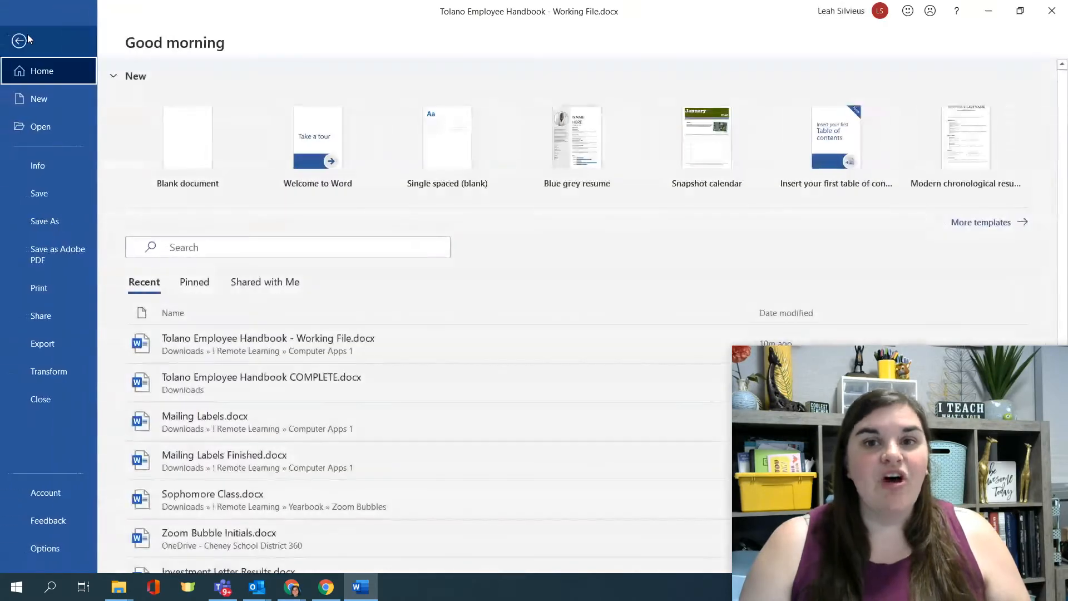
- Set the document's Title property to "Employee Handbook" in the file information
{"action": "left_click", "coordinate": [29, 170]}
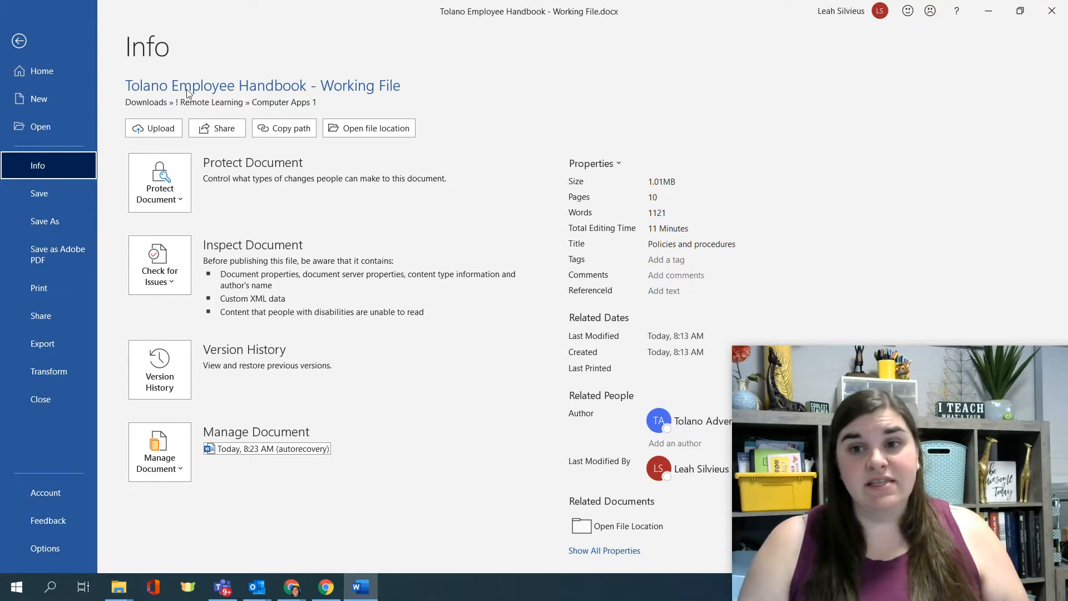
{"action": "key", "text": "ctrl"}
{"action": "key", "text": "ctrl"}
{"action": "key", "text": "ctrl"}
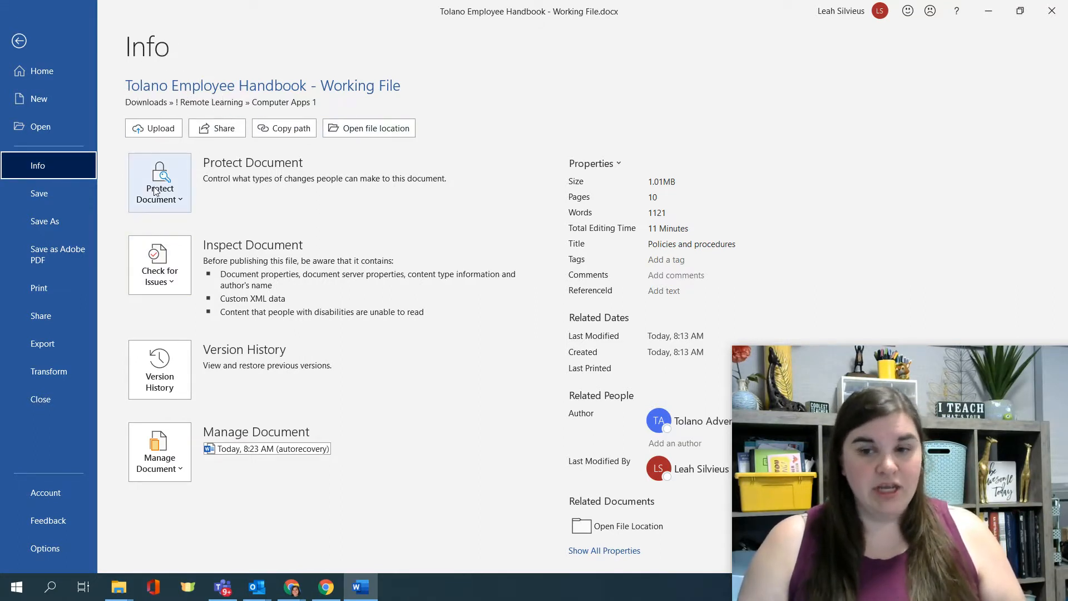
{"action": "key", "text": "ctrl"}
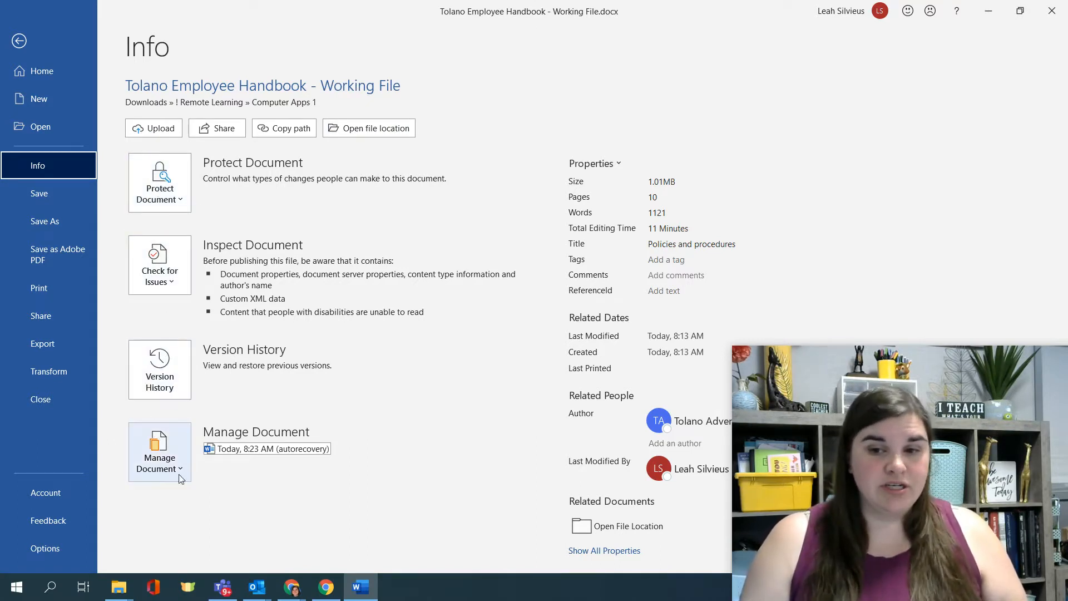
{"action": "key", "text": "ctrl"}
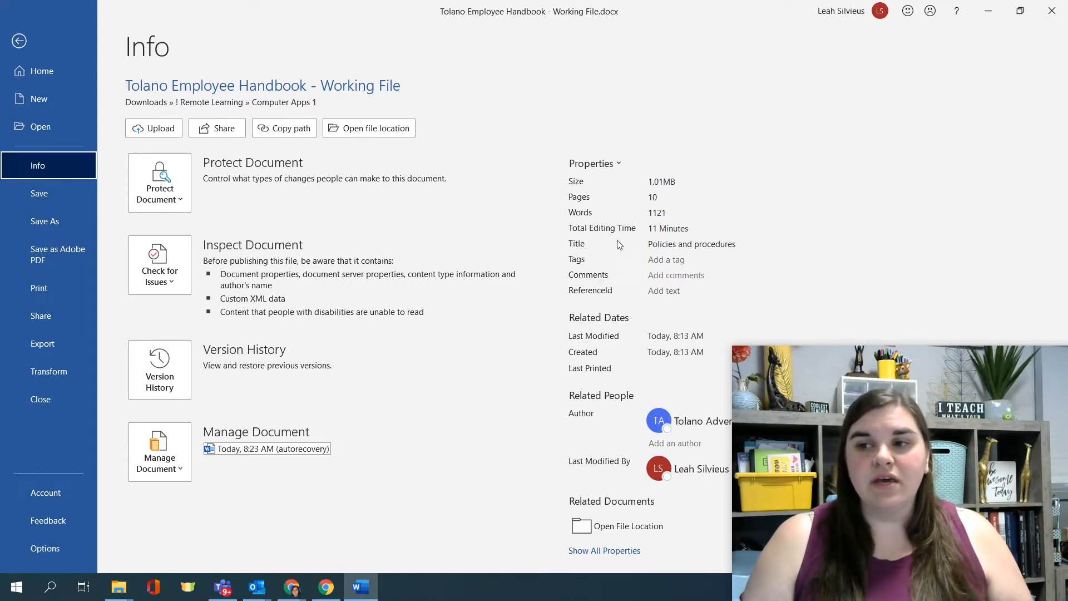
{"action": "left_click", "coordinate": [662, 244]}
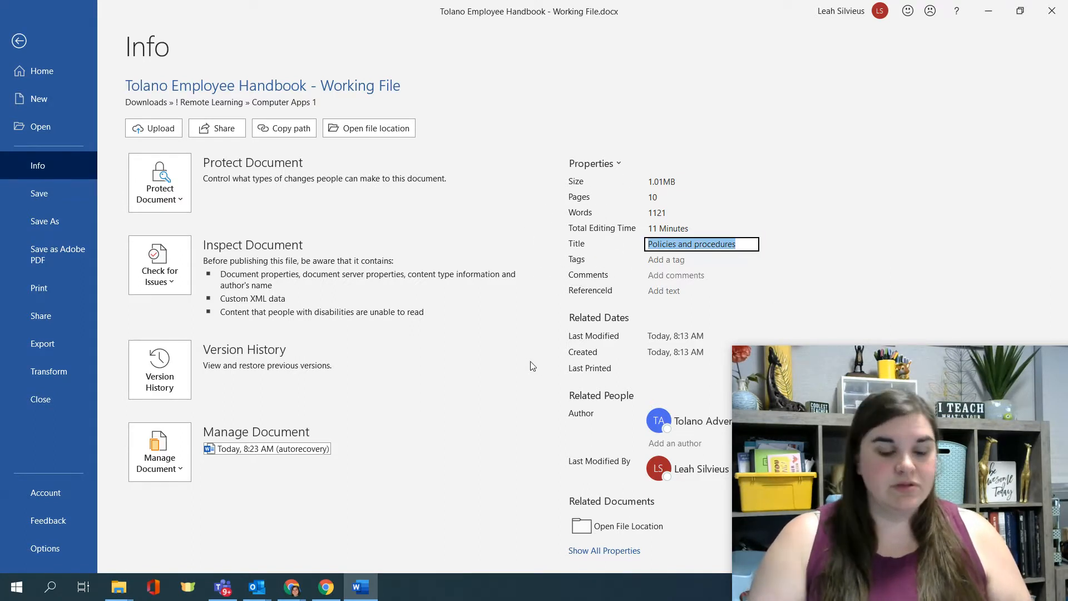
{"action": "type", "text": "Employe"}
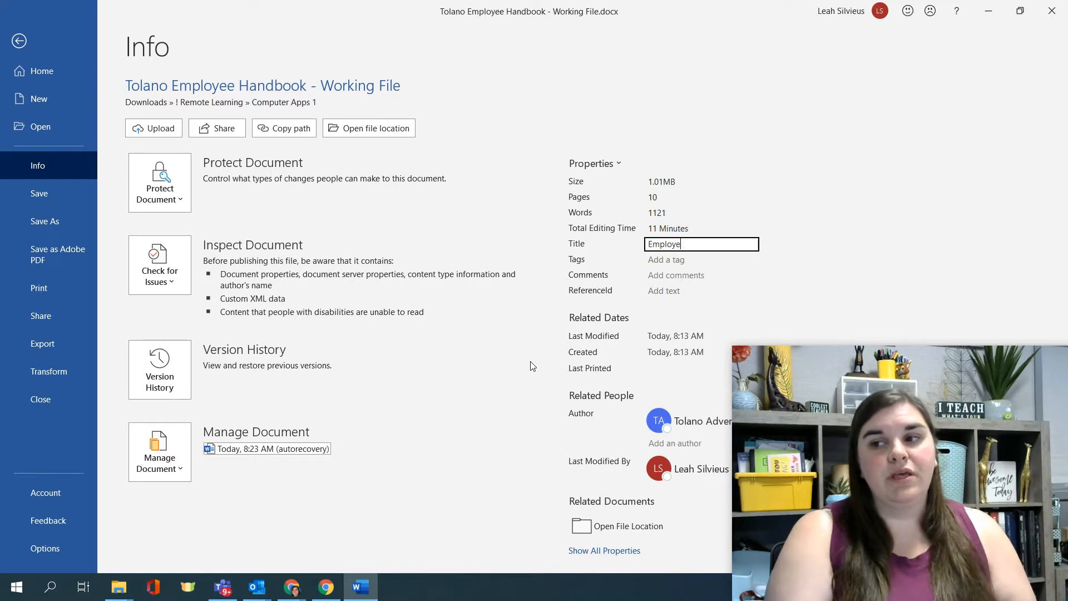
{"action": "type", "text": "e Handbook"}
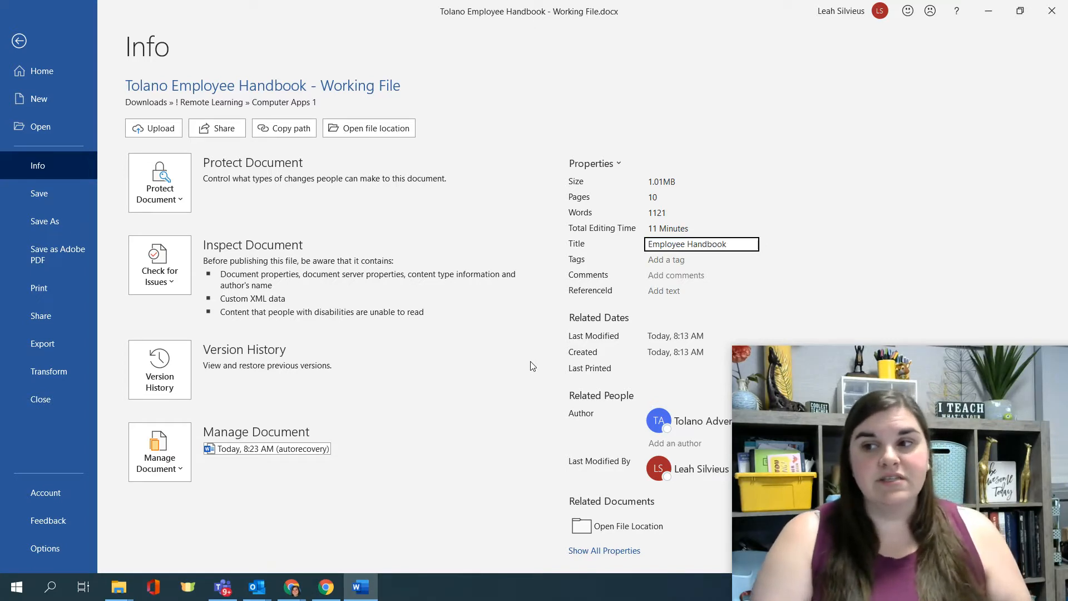
{"action": "key", "text": "ctrl+a"}
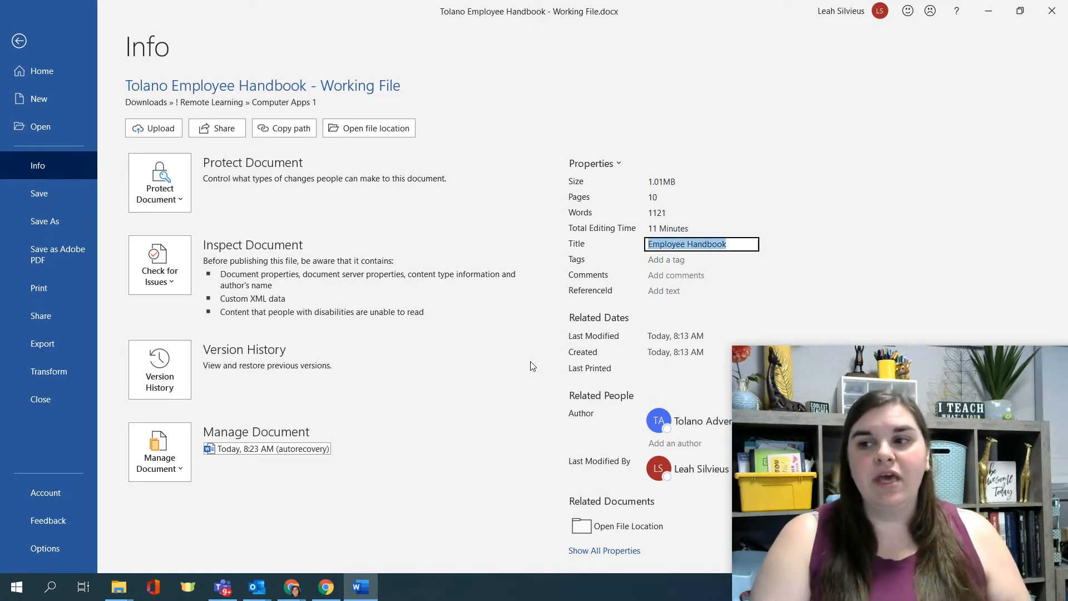
{"action": "left_click", "coordinate": [726, 175]}
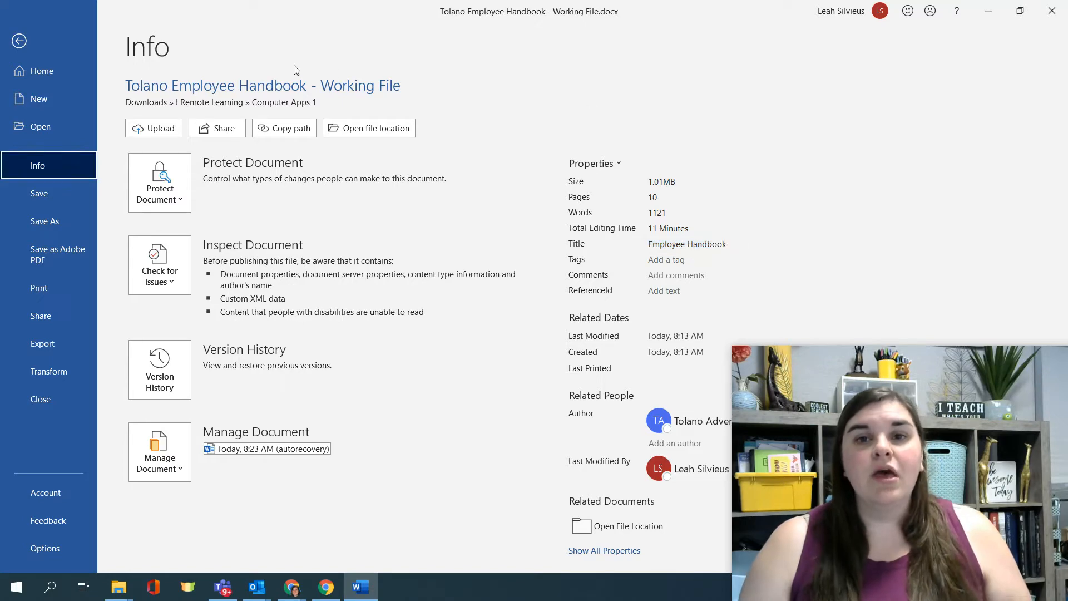
- Return to the document and examine the Title field in the heading above Corporate Profile on page 2
{"action": "left_click", "coordinate": [20, 41]}
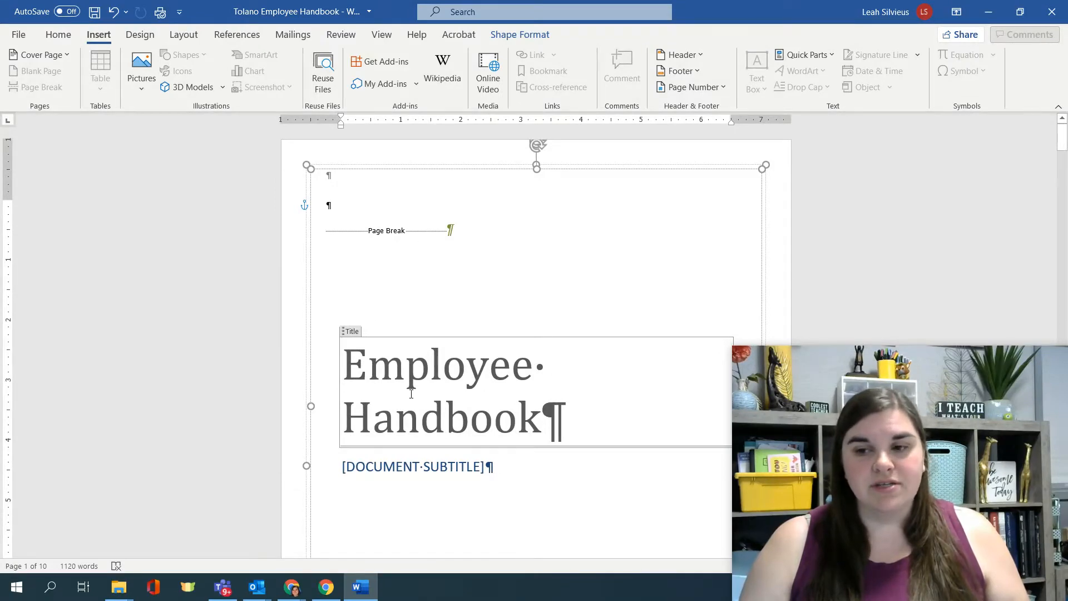
{"action": "scroll", "coordinate": [411, 394], "scroll_direction": "down", "scroll_amount": 10}
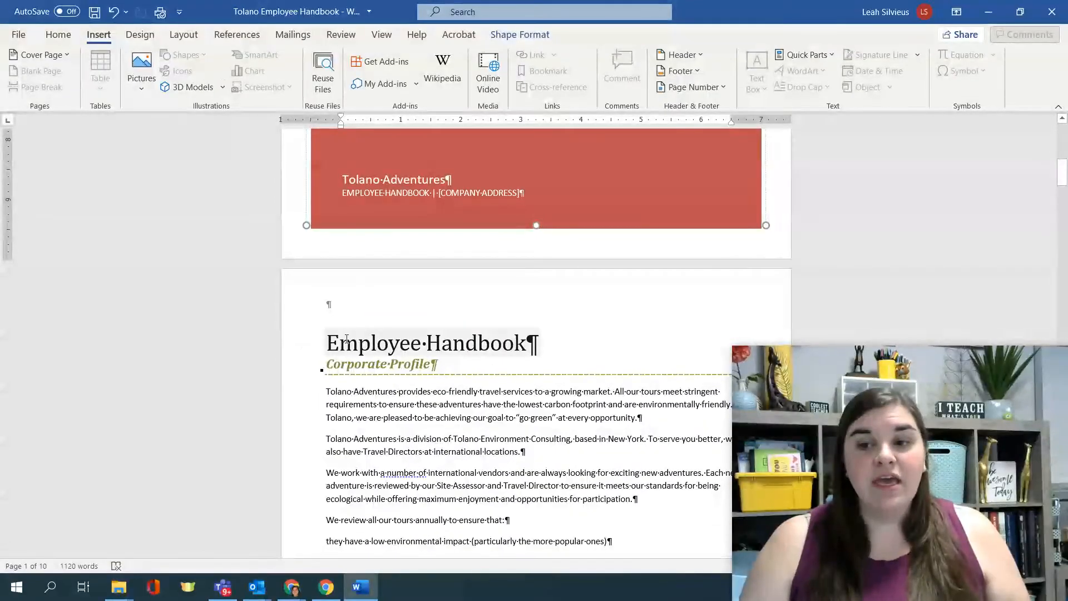
{"action": "left_click", "coordinate": [347, 340]}
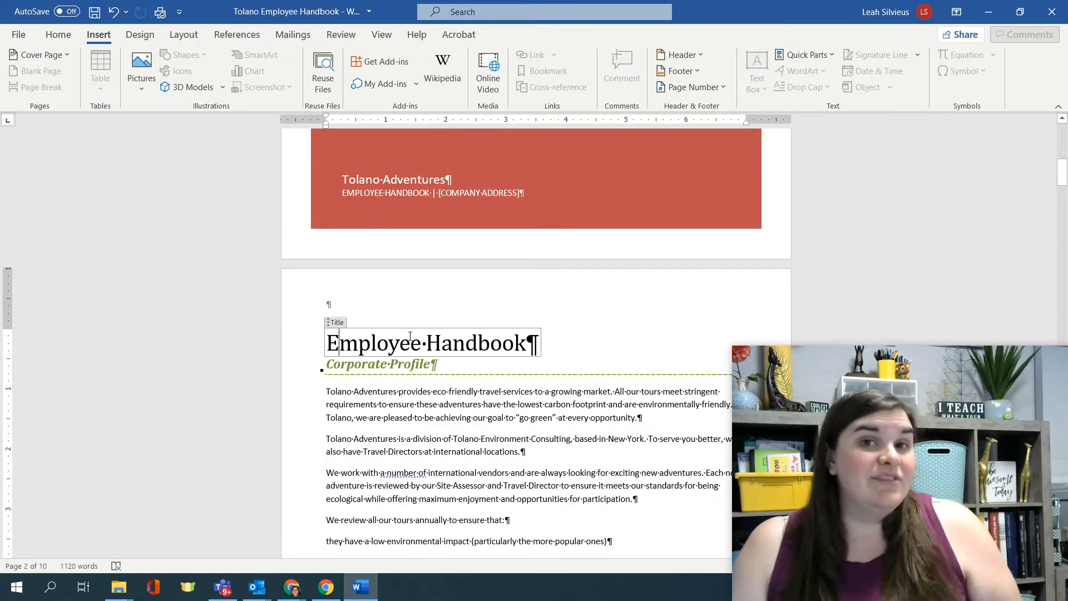
{"action": "left_click", "coordinate": [330, 323]}
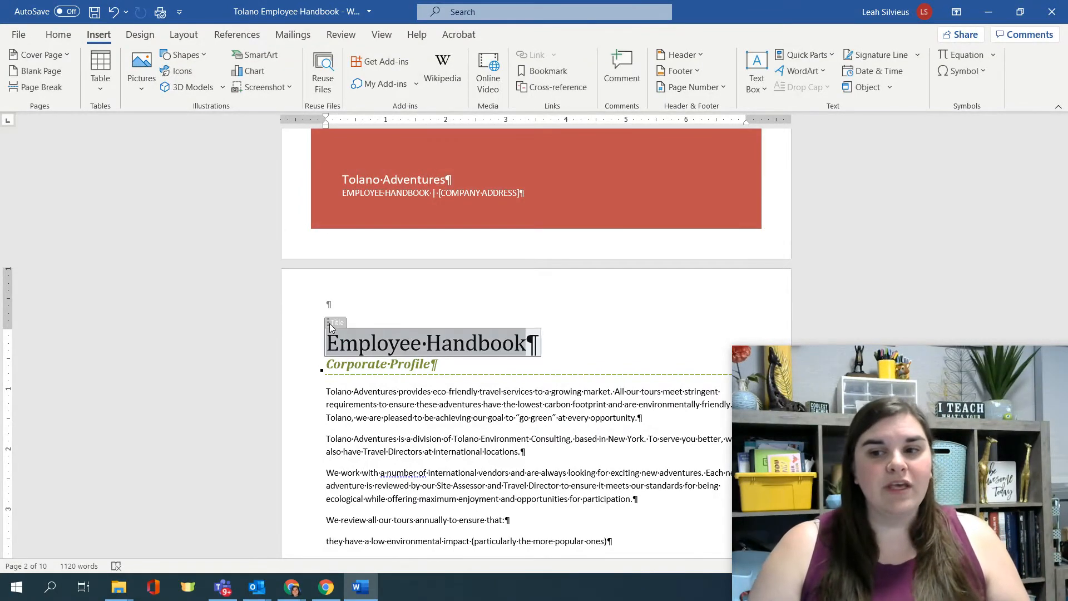
{"action": "left_click", "coordinate": [330, 324]}
{"action": "left_click", "coordinate": [339, 336]}
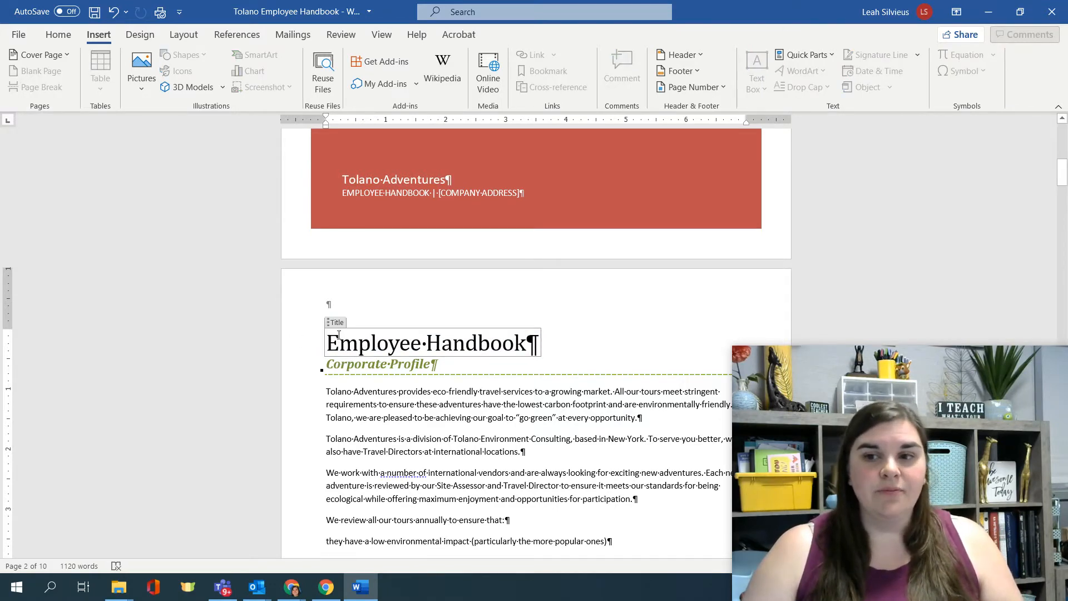
- Inspect the document subtitle and Author fields on the cover page
{"action": "scroll", "coordinate": [339, 334], "scroll_direction": "up", "scroll_amount": 5}
{"action": "left_click", "coordinate": [416, 226]}
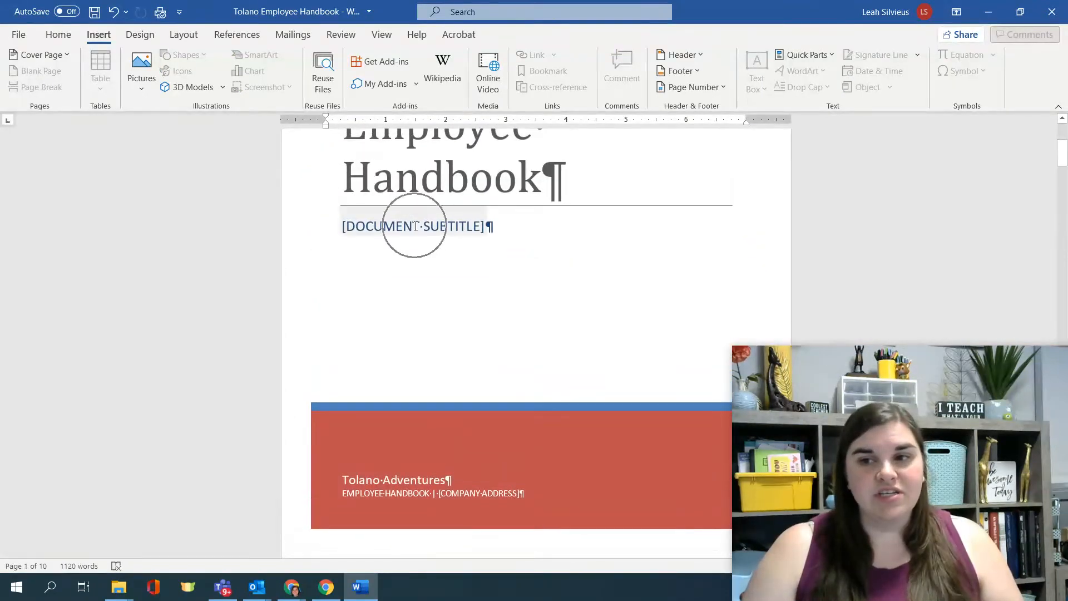
{"action": "left_click", "coordinate": [396, 480]}
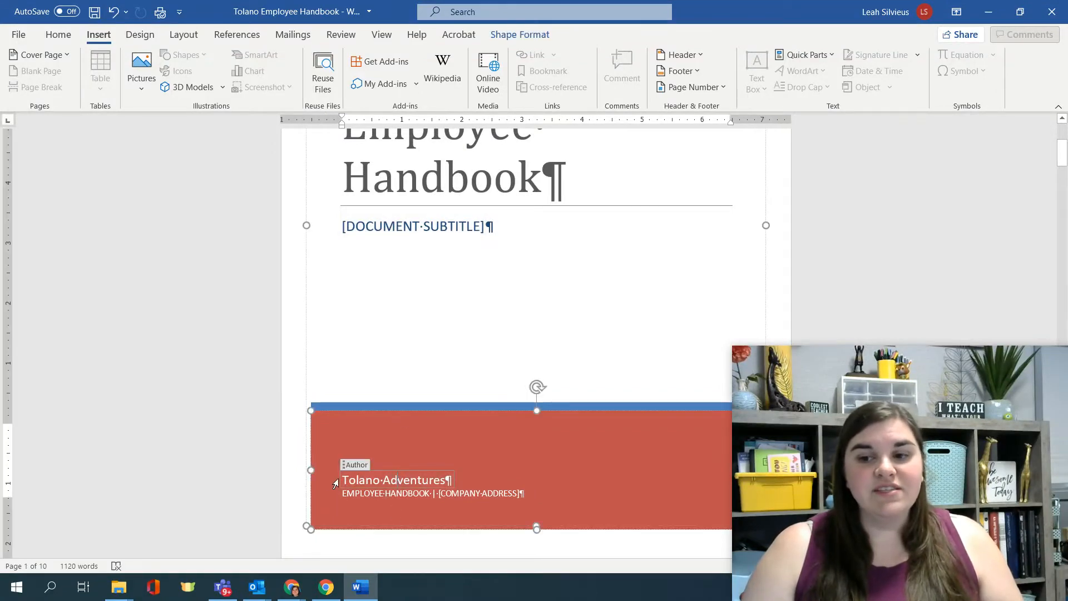
{"action": "left_click", "coordinate": [372, 480]}
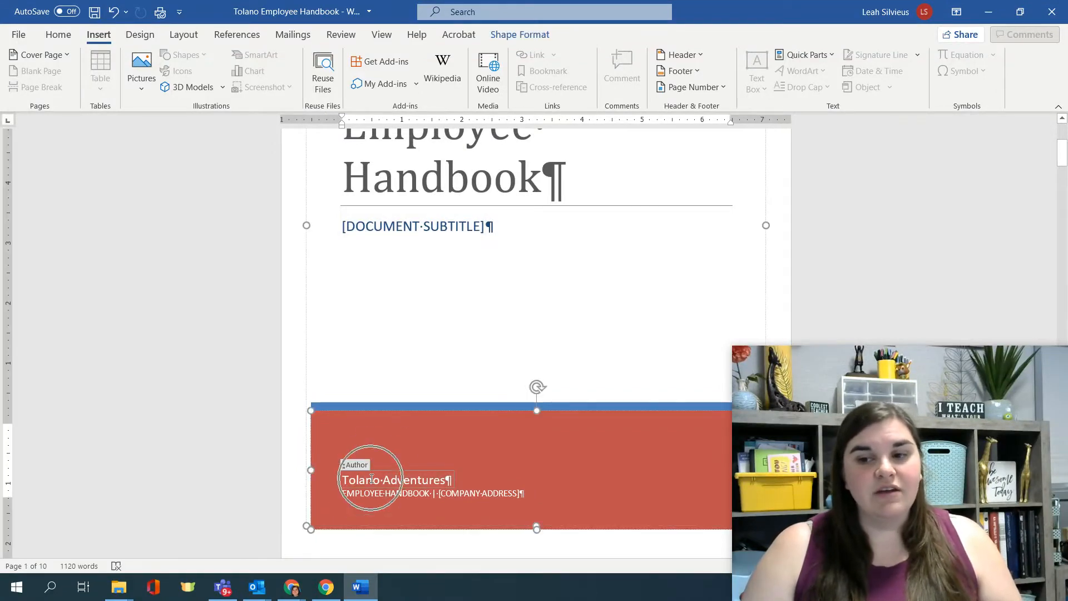
- Remove Tolano Adventures as the author in the document's properties
{"action": "left_click", "coordinate": [19, 35]}
{"action": "left_click", "coordinate": [39, 171]}
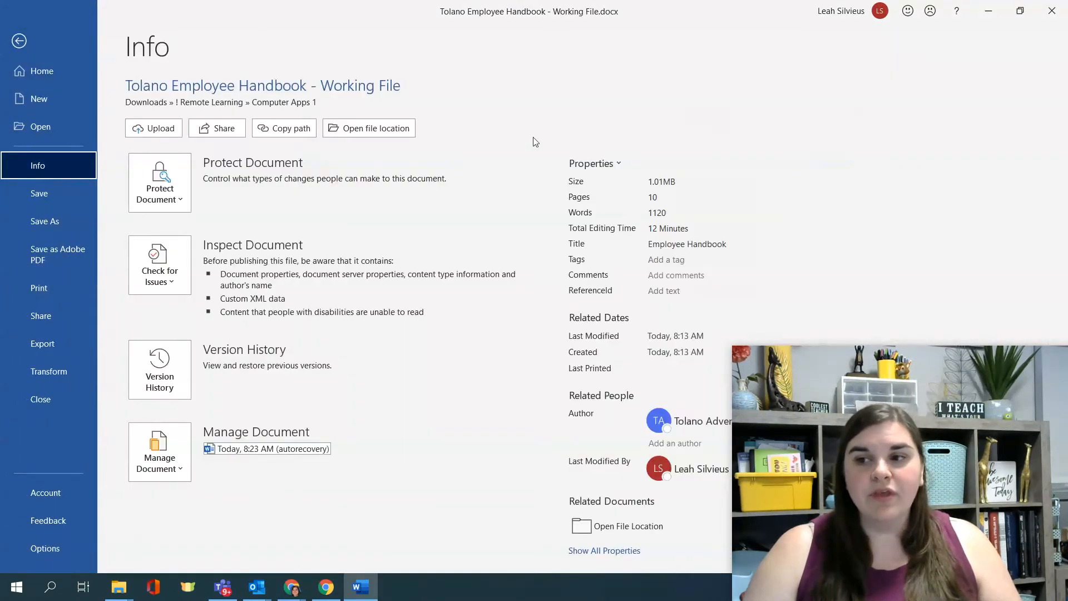
{"action": "mouse_move", "coordinate": [680, 422]}
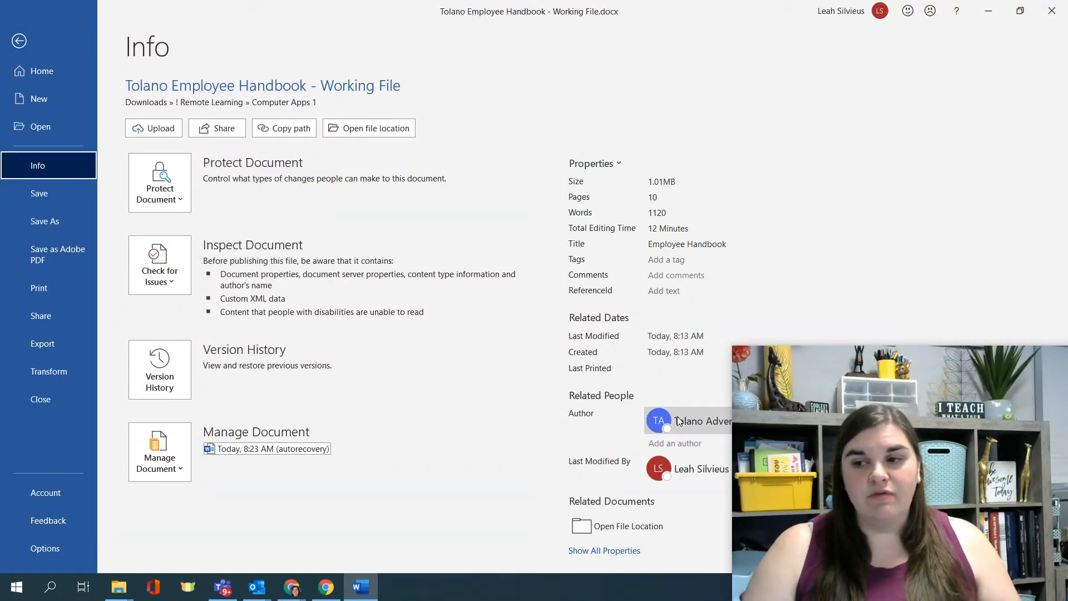
{"action": "left_click", "coordinate": [678, 421]}
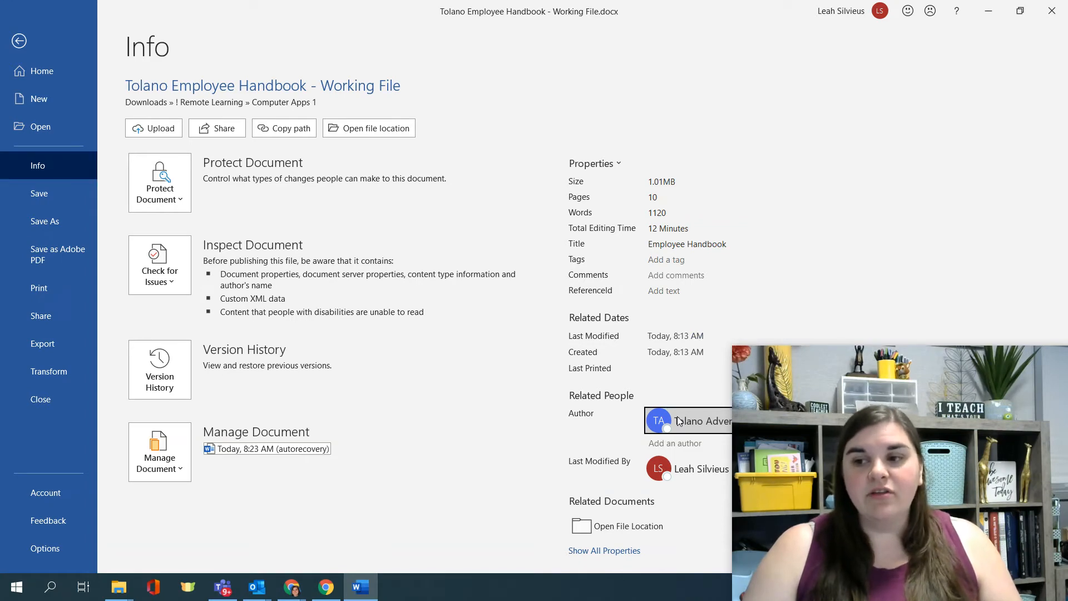
{"action": "left_click_drag", "start_coordinate": [734, 346], "coordinate": [822, 429]}
{"action": "left_click", "coordinate": [735, 423]}
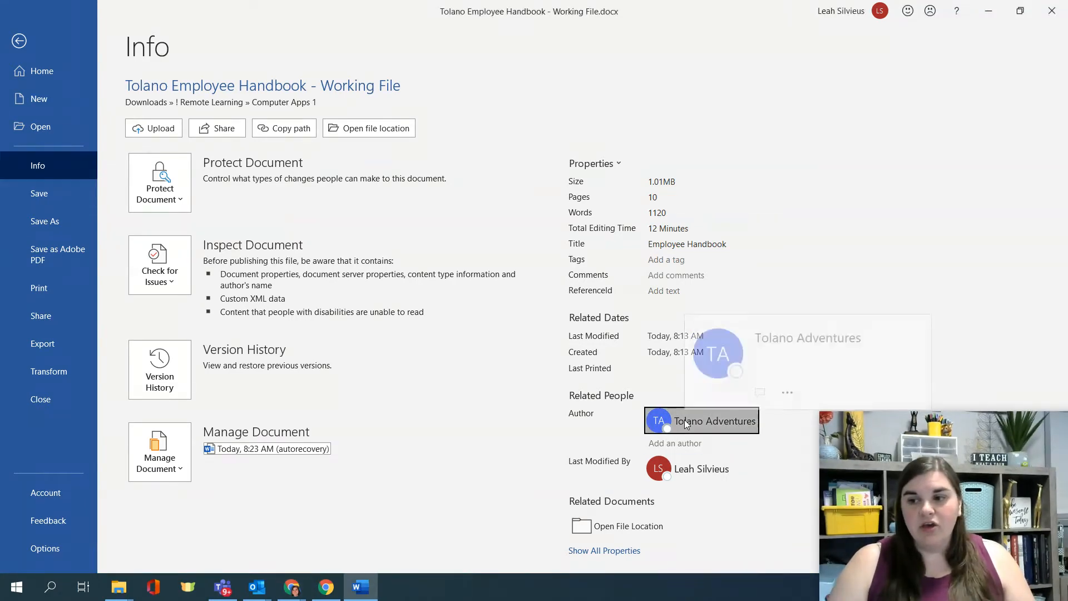
{"action": "left_click", "coordinate": [788, 389]}
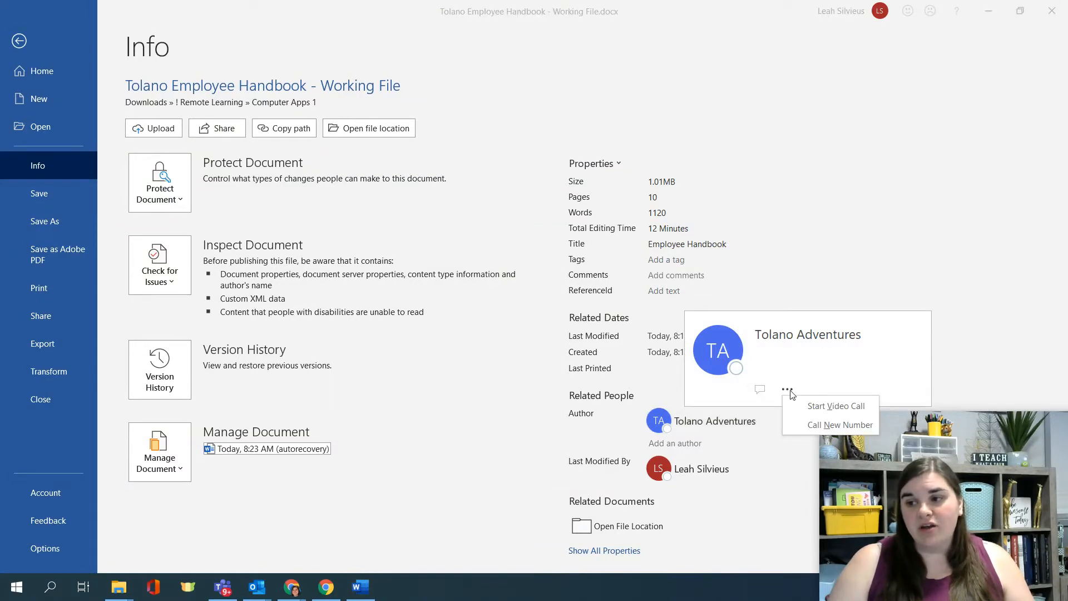
{"action": "right_click", "coordinate": [688, 421]}
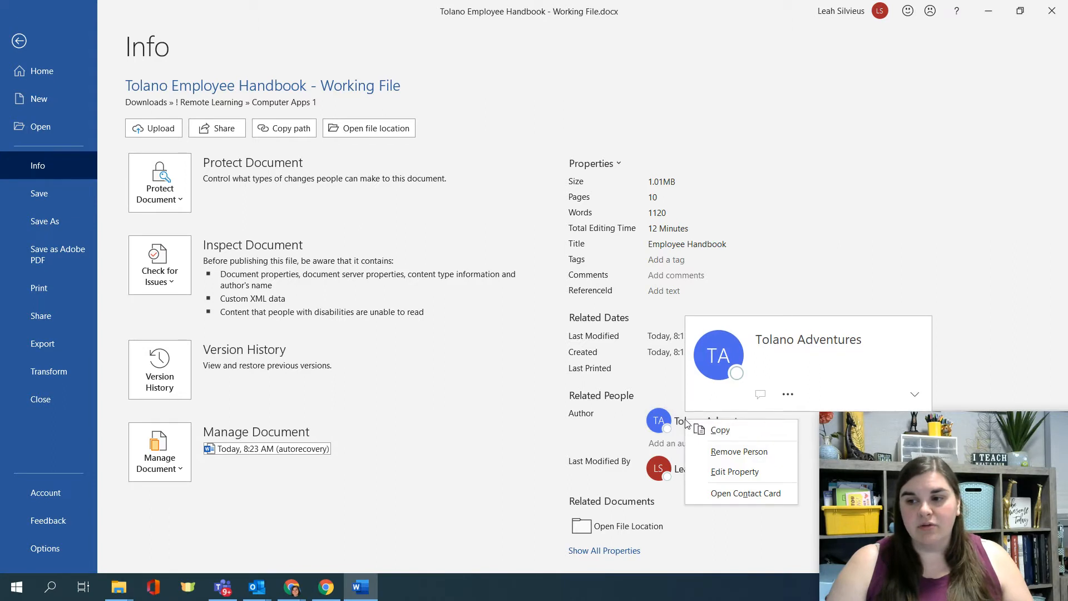
{"action": "left_click", "coordinate": [744, 480]}
{"action": "left_click", "coordinate": [740, 453]}
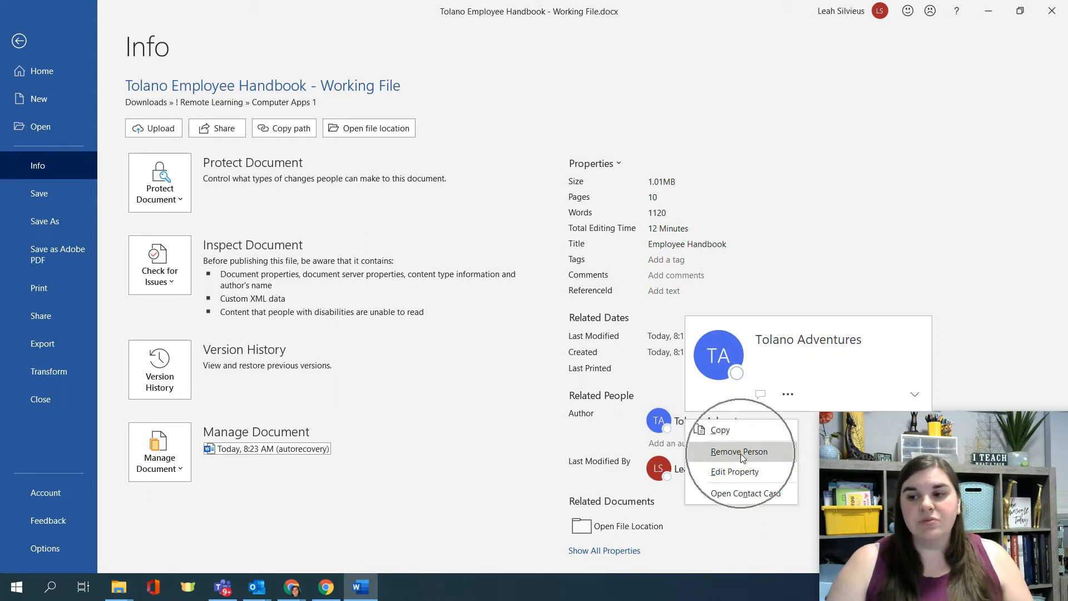
- Add "Human Resource Department" as the document's author
{"action": "left_click", "coordinate": [664, 417]}
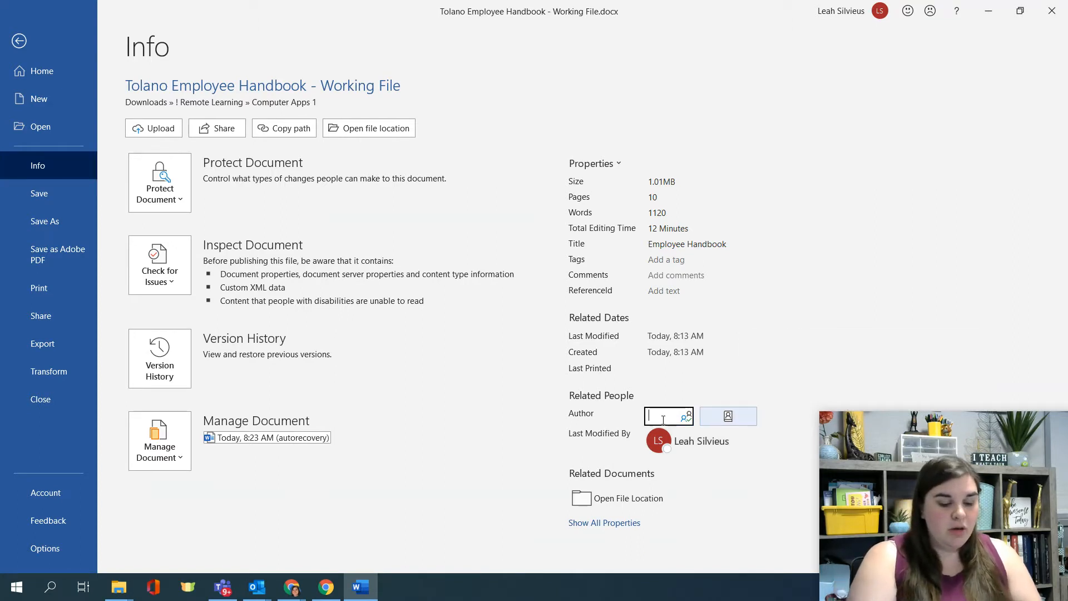
{"action": "type", "text": "Resour"}
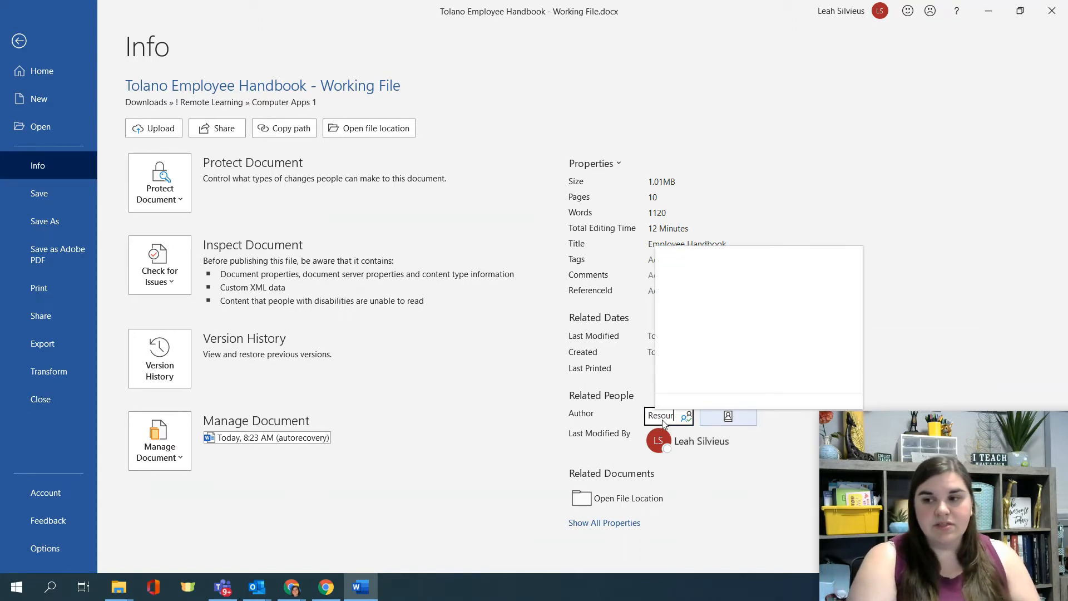
{"action": "type", "text": "ces Departm"}
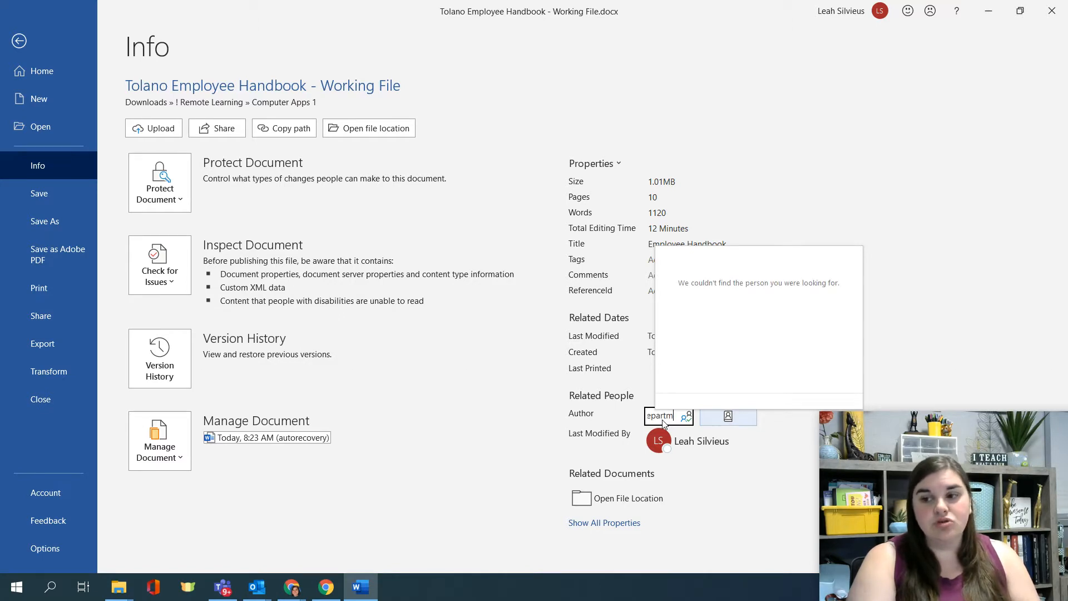
{"action": "type", "text": "net"}
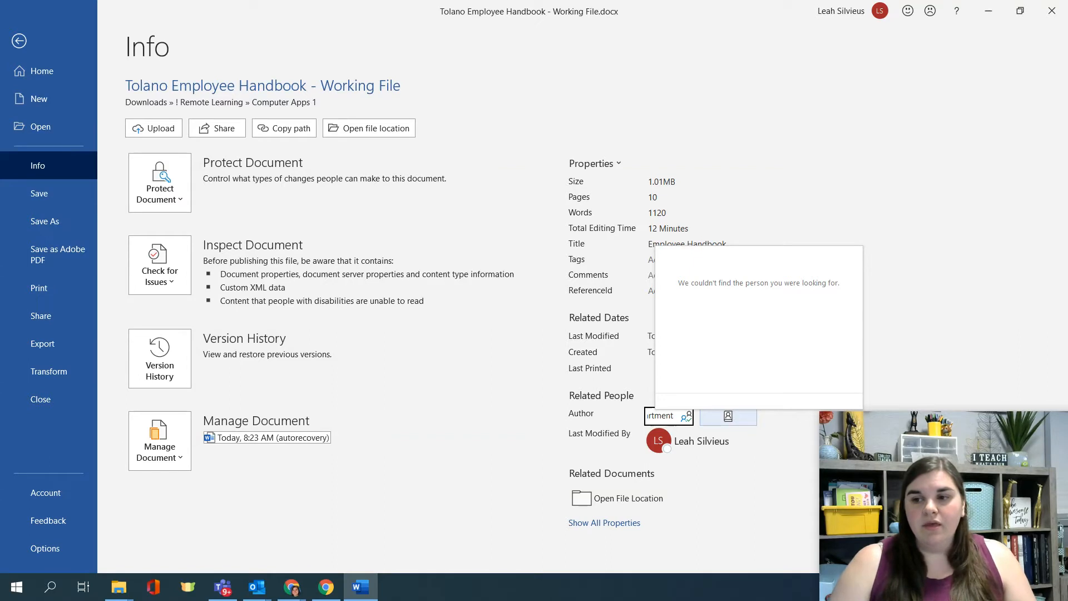
{"action": "left_click", "coordinate": [523, 134]}
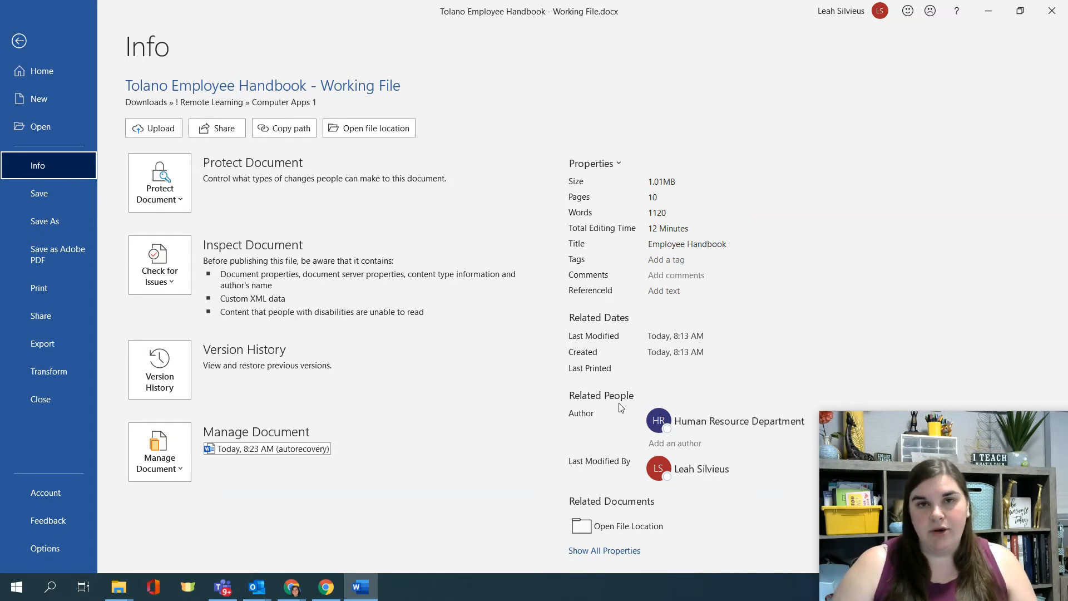
- Review the summary fields in the document's Advanced Properties, leaving them as they are, and close the dialog
{"action": "left_click", "coordinate": [605, 551]}
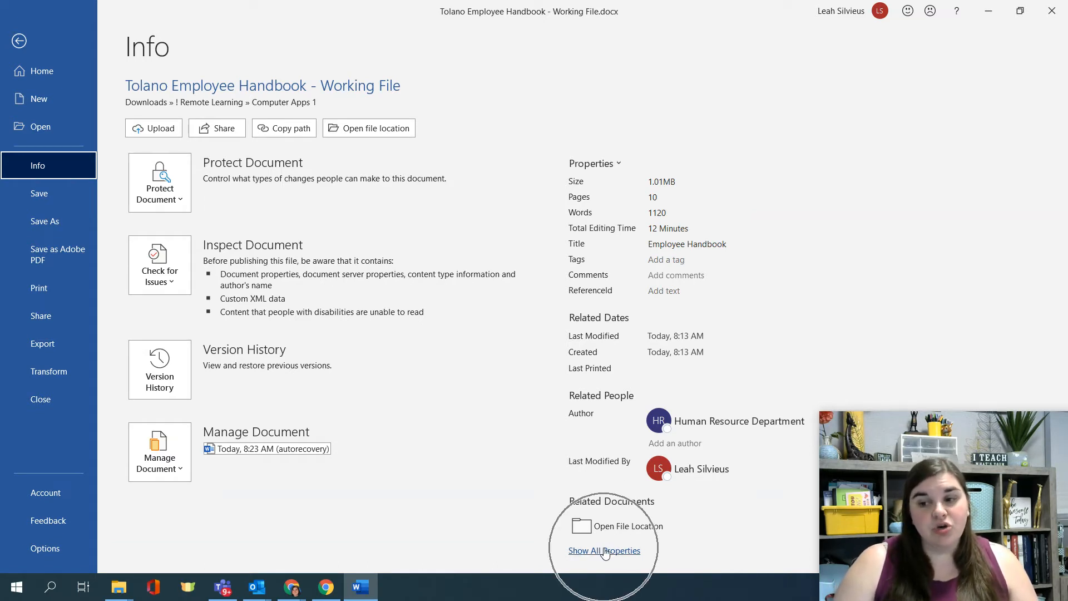
{"action": "left_click", "coordinate": [616, 165]}
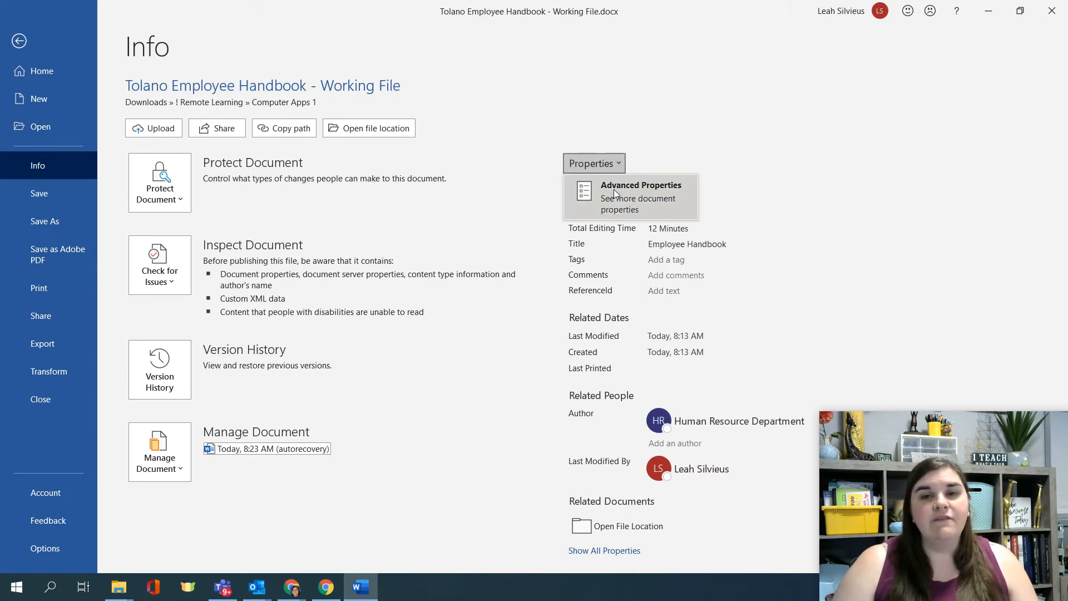
{"action": "left_click", "coordinate": [615, 193]}
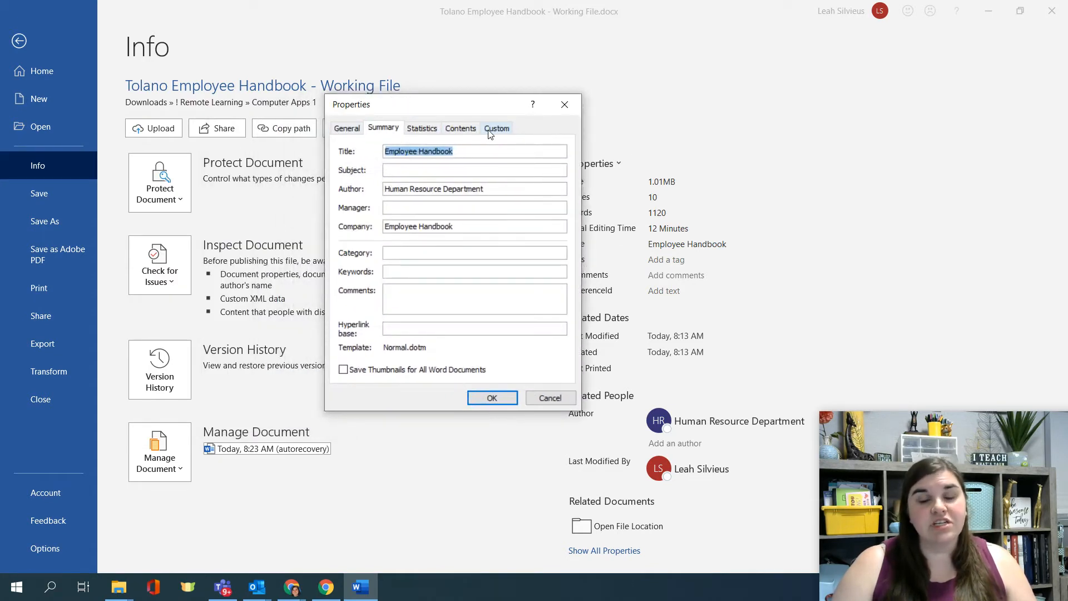
{"action": "key", "text": "ctrl"}
{"action": "key", "text": "ctrl"}
{"action": "key", "text": "ctrl"}
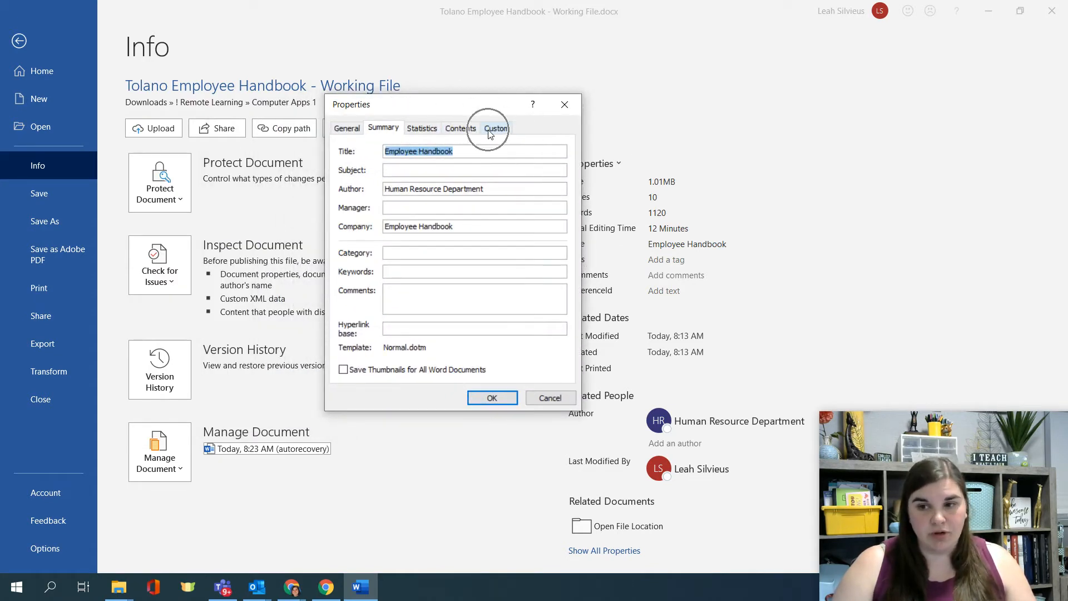
{"action": "left_click", "coordinate": [564, 104]}
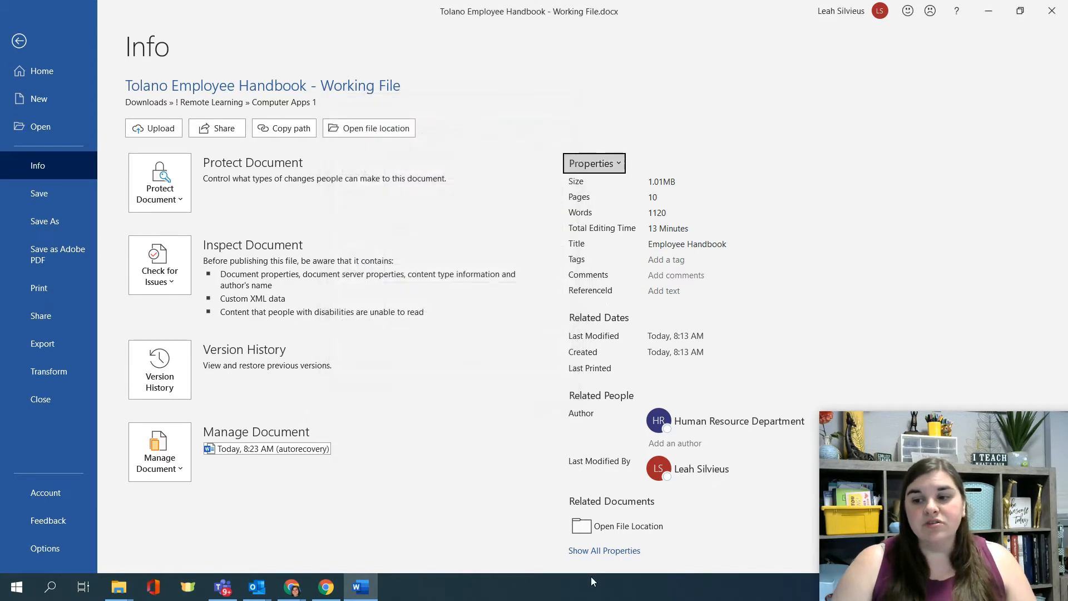
- Show all document properties, set the Company to "Tolano Adventures", and check the Company field on the cover page
{"action": "left_click", "coordinate": [611, 552]}
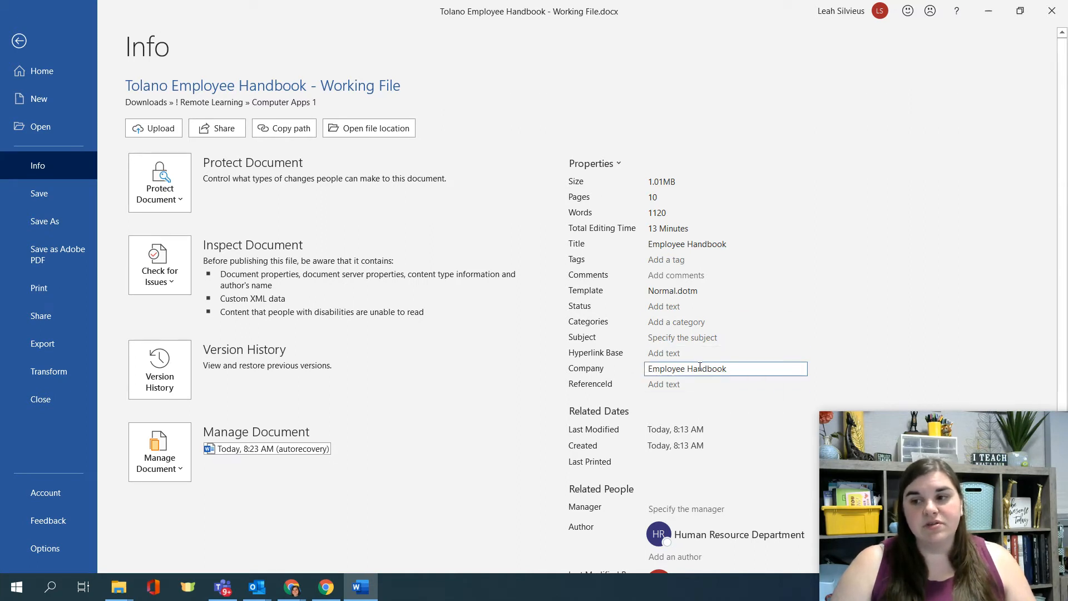
{"action": "left_click", "coordinate": [736, 368]}
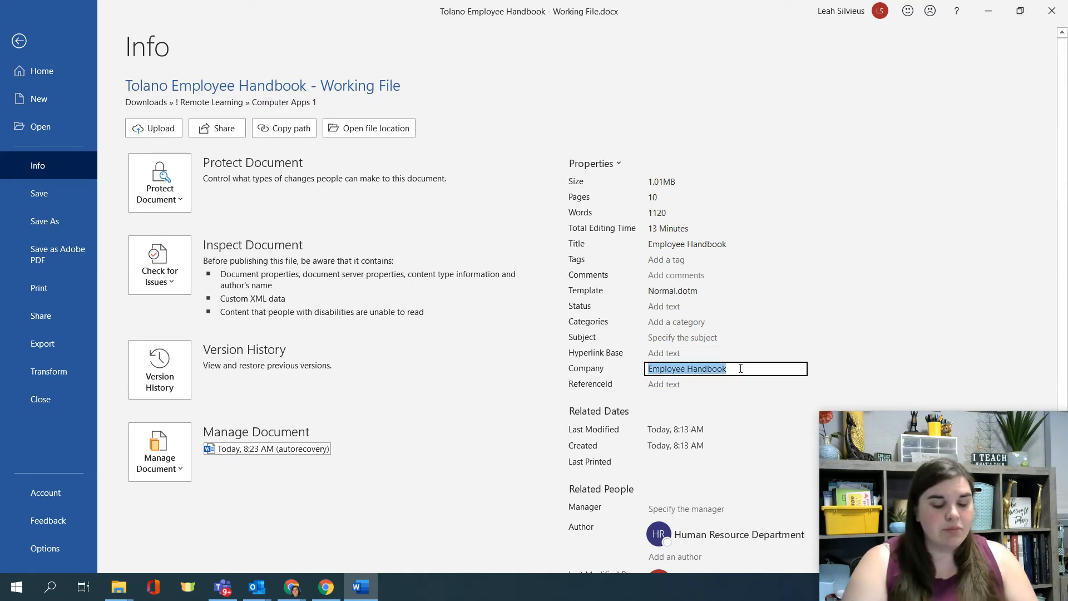
{"action": "type", "text": "T"}
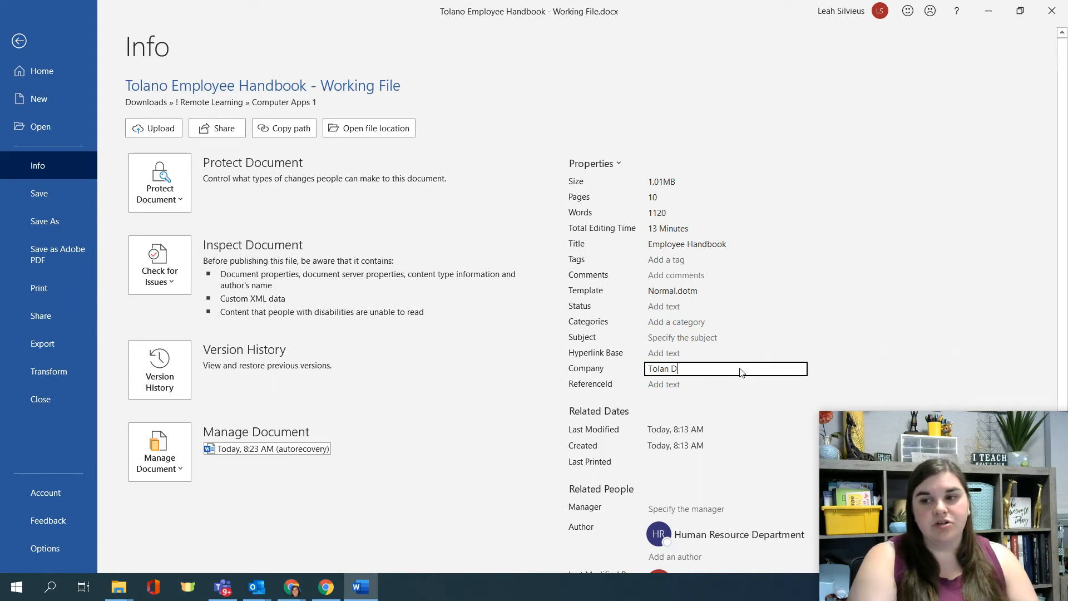
{"action": "type", "text": "olano Adventures"}
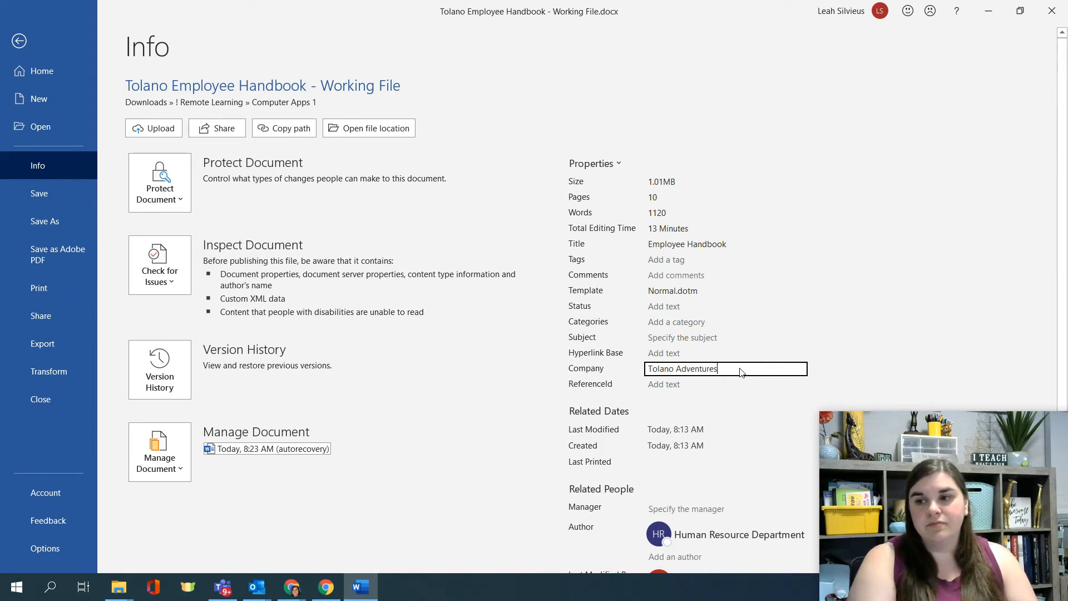
{"action": "key", "text": "Return"}
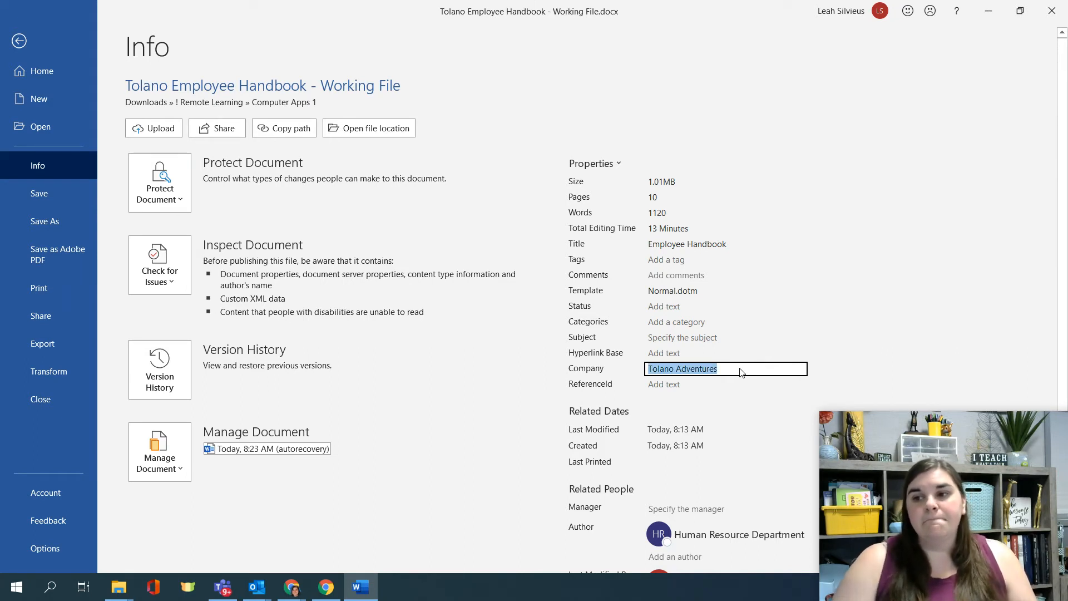
{"action": "left_click", "coordinate": [20, 42]}
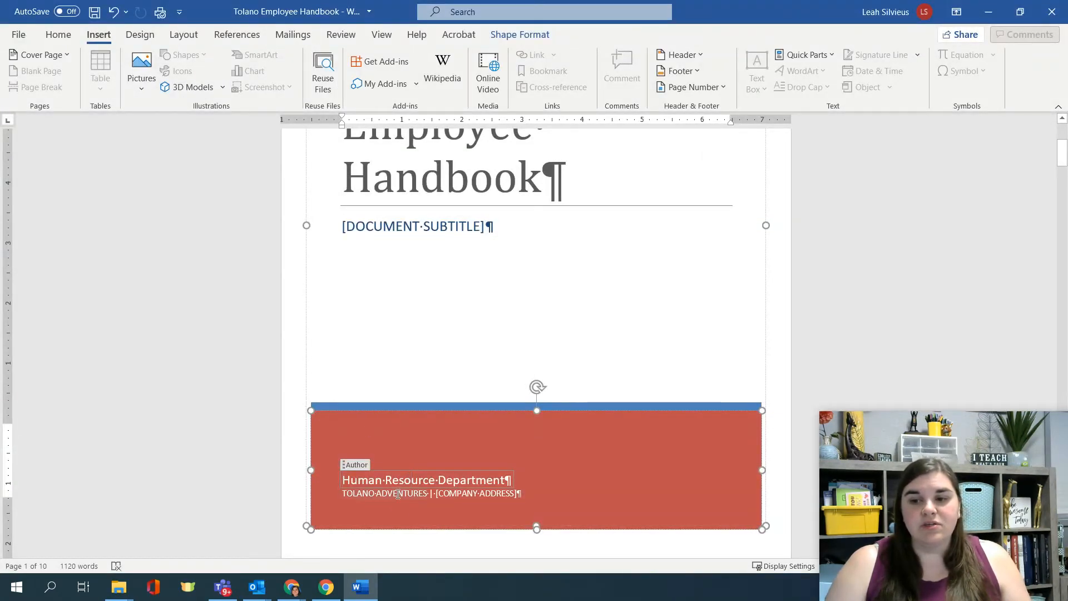
{"action": "left_click", "coordinate": [397, 494]}
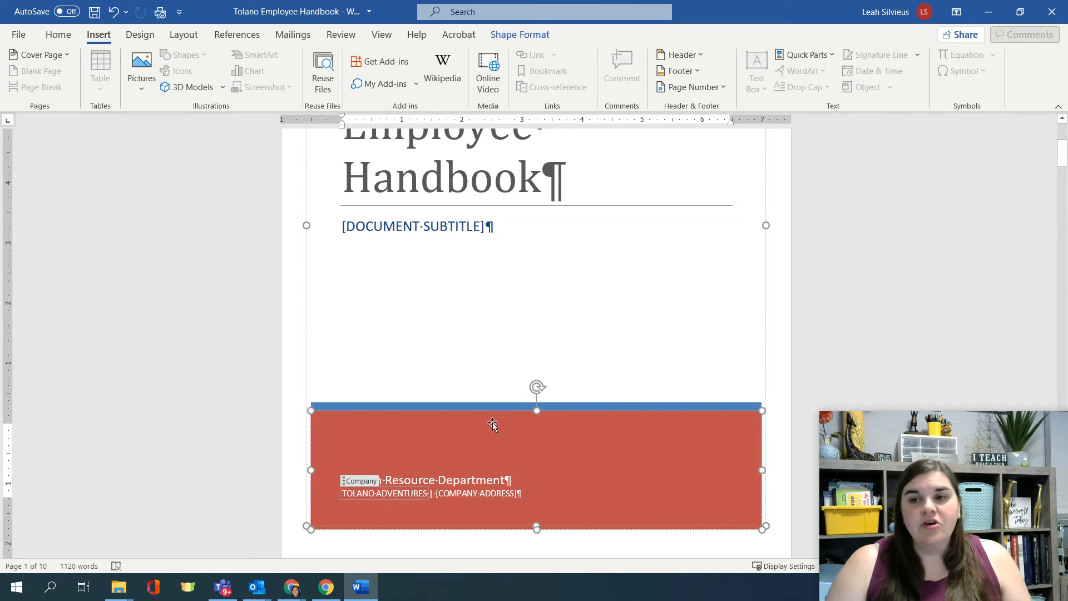
- Delete the document subtitle placeholder and its Subtitle field from the cover page
{"action": "left_click", "coordinate": [386, 235]}
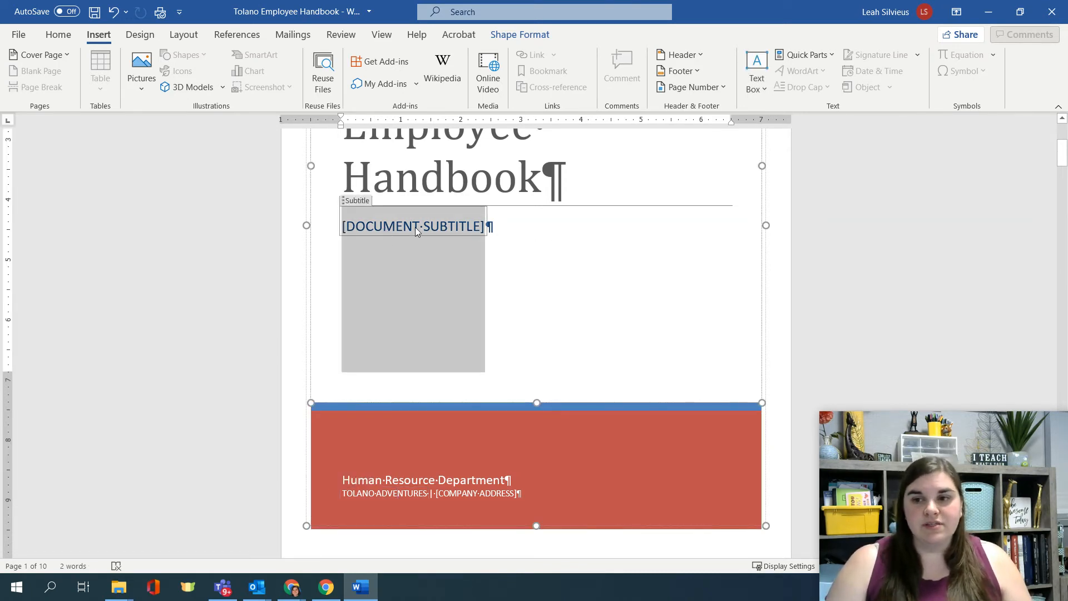
{"action": "left_click", "coordinate": [366, 225]}
{"action": "key", "text": "Delete"}
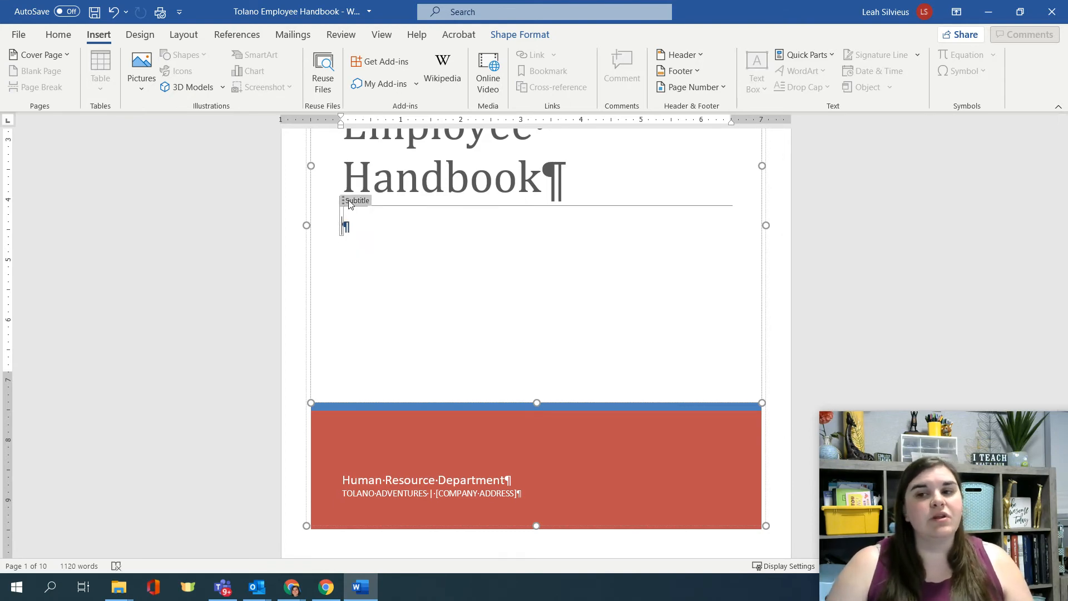
{"action": "key", "text": "ctrl"}
{"action": "key", "text": "ctrl"}
{"action": "key", "text": "ctrl"}
{"action": "key", "text": "ctrl"}
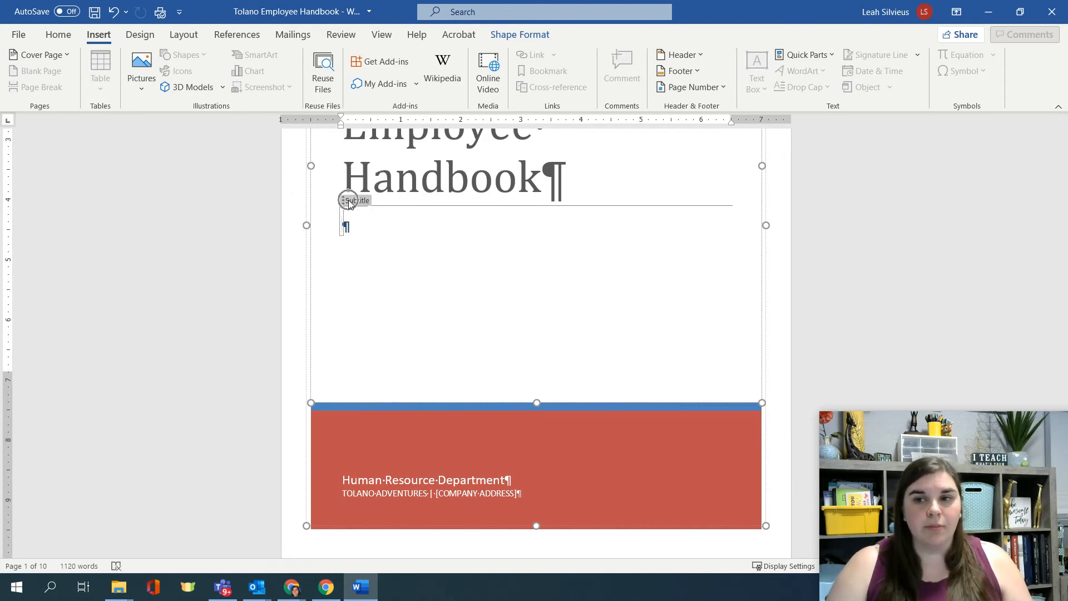
{"action": "key", "text": "ctrl"}
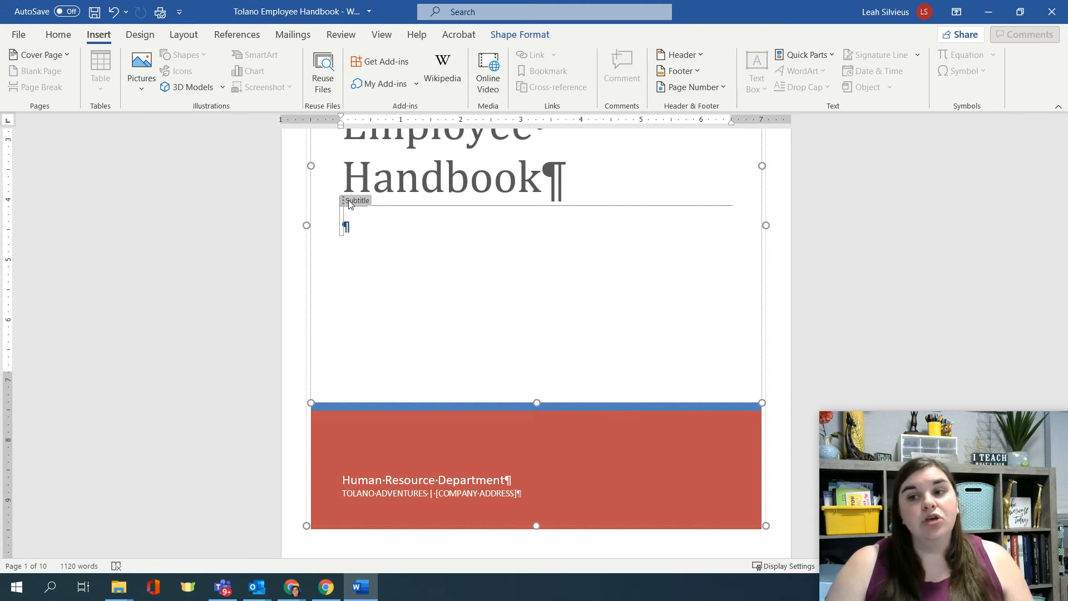
{"action": "key", "text": "ctrl"}
{"action": "key", "text": "ctrl"}
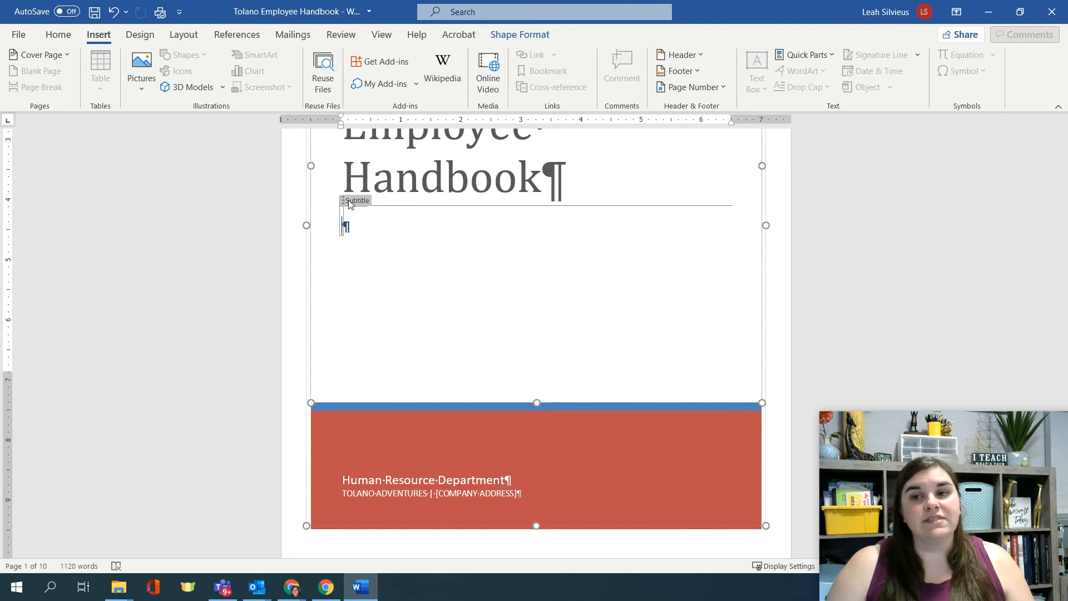
{"action": "key", "text": "ctrl"}
{"action": "key", "text": "ctrl"}
{"action": "left_click", "coordinate": [348, 204]}
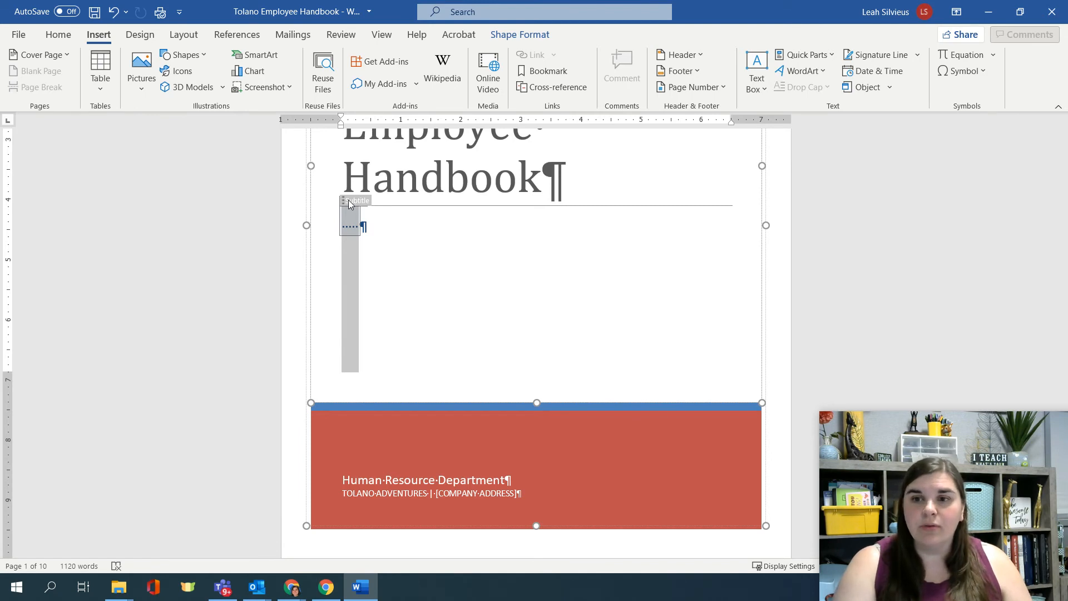
{"action": "key", "text": "Delete"}
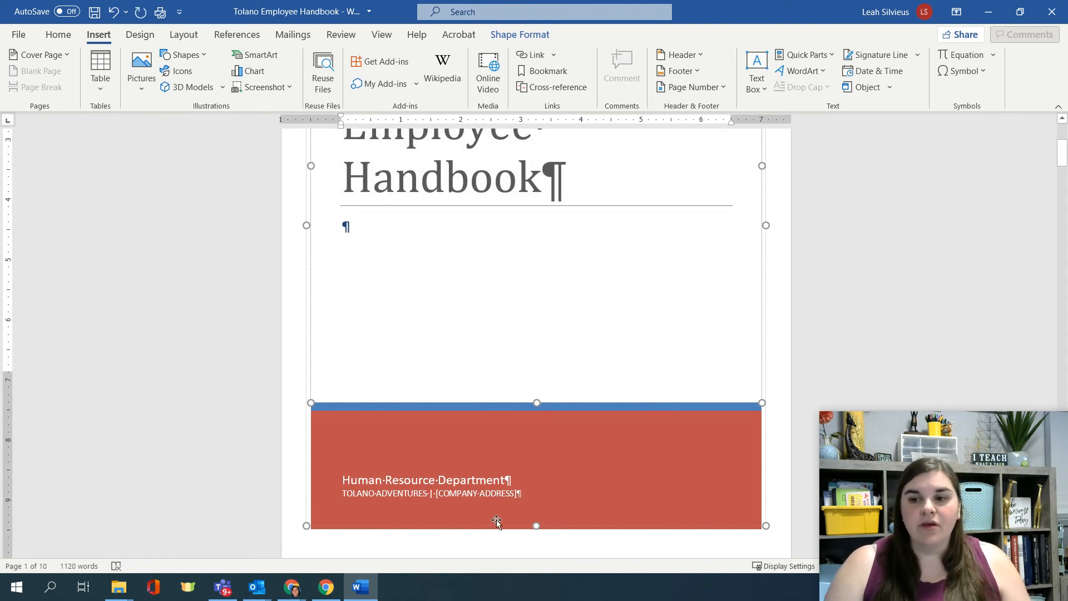
- Delete the company address field and the vertical bar separator after the company name on the cover page
{"action": "left_click", "coordinate": [461, 495]}
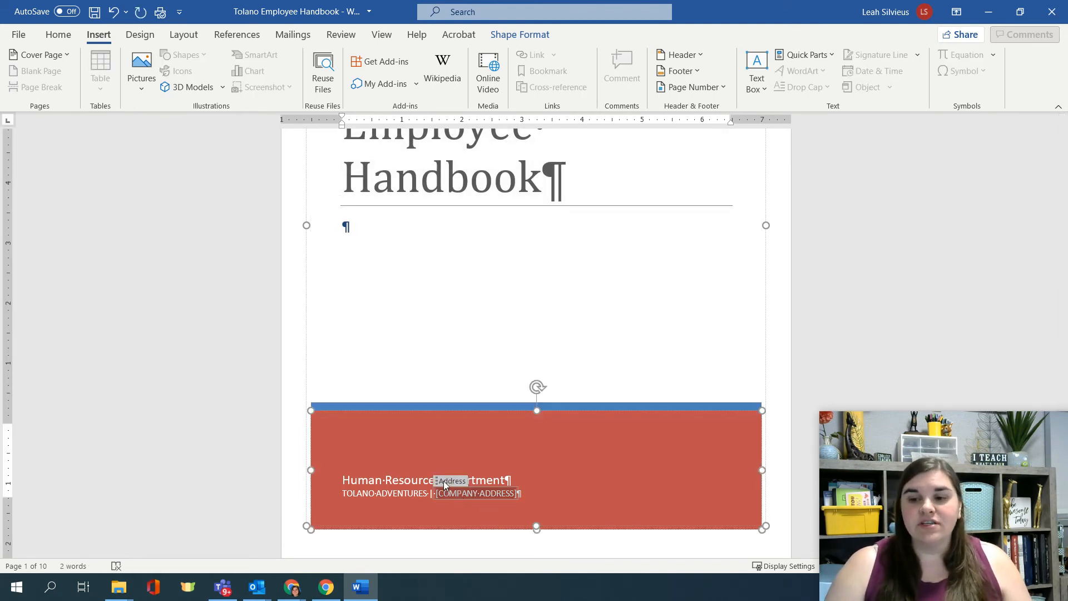
{"action": "key", "text": "Delete"}
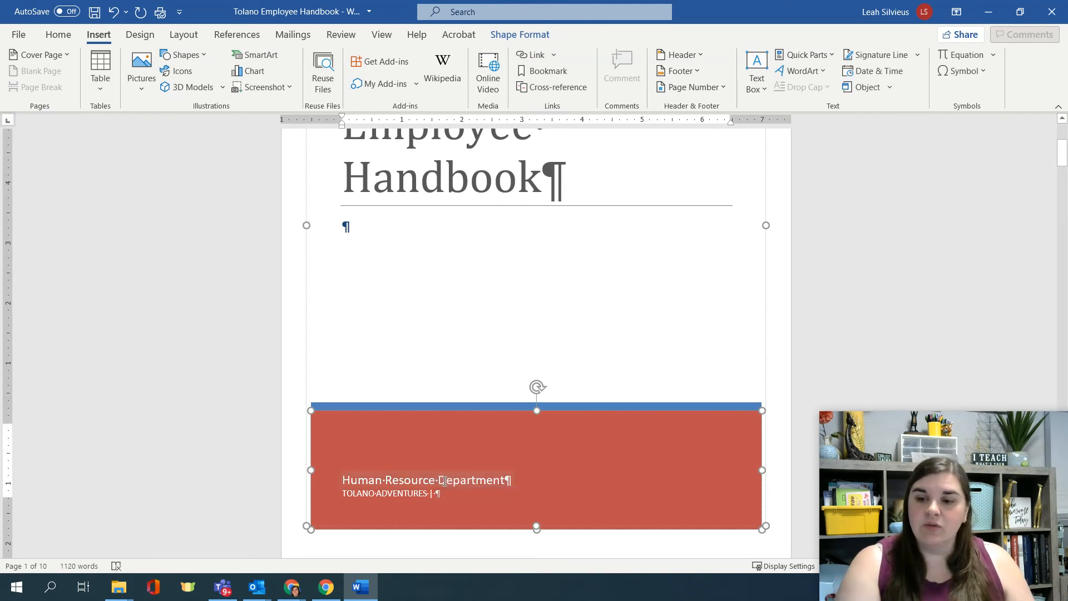
{"action": "key", "text": "BackSpace"}
{"action": "key", "text": "BackSpace"}
{"action": "key", "text": "BackSpace"}
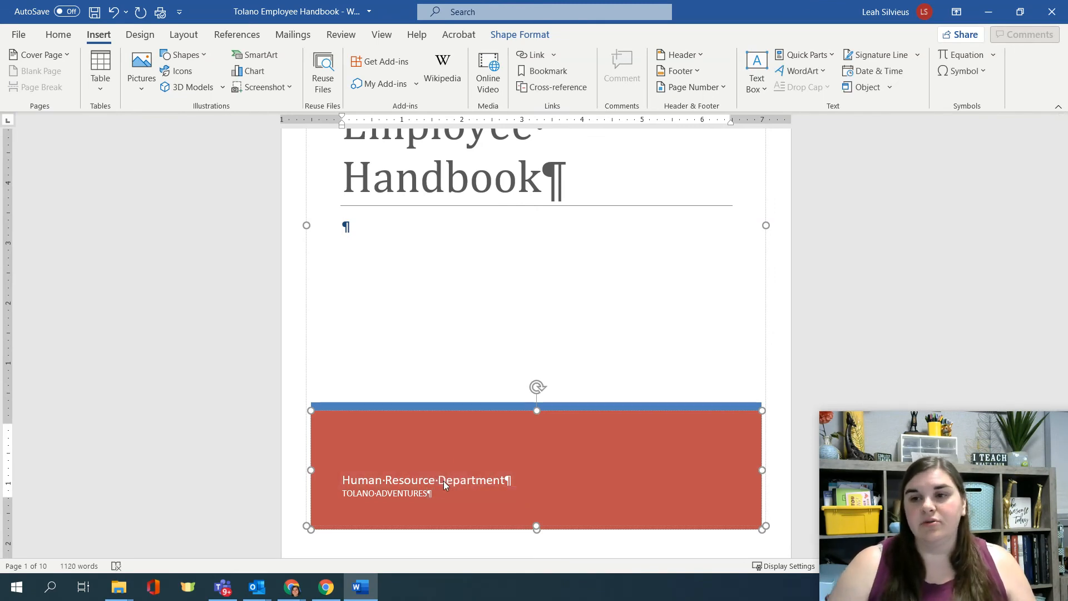
- Change the fill of the cover page's red block behind the author and company to the theme's green
{"action": "scroll", "coordinate": [462, 399], "scroll_direction": "down", "scroll_amount": 7}
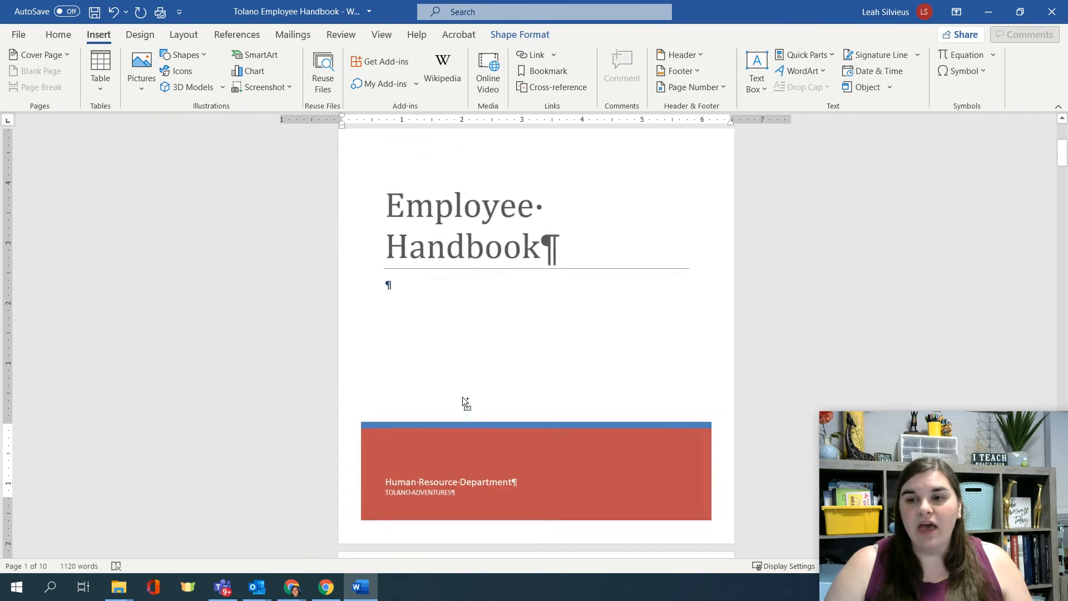
{"action": "scroll", "coordinate": [456, 434], "scroll_direction": "up", "scroll_amount": 5}
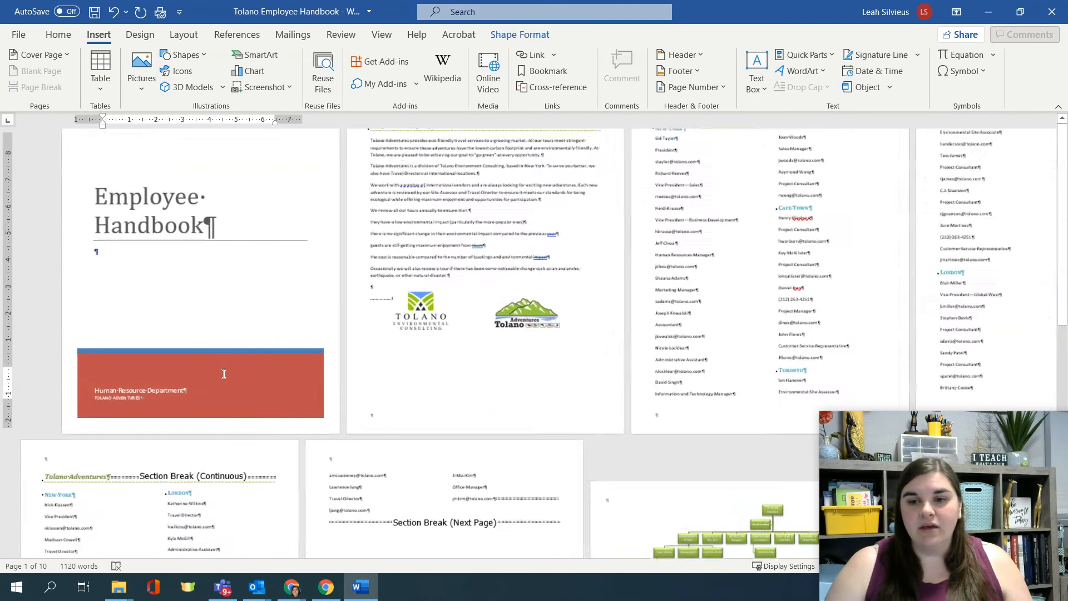
{"action": "scroll", "coordinate": [501, 389], "scroll_direction": "up", "scroll_amount": 3}
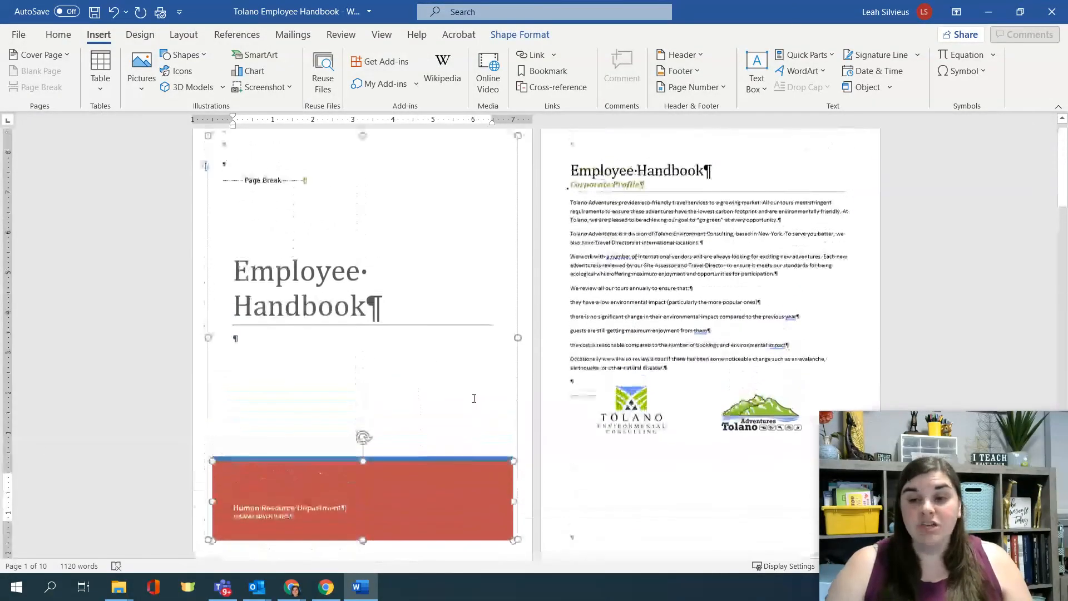
{"action": "left_click", "coordinate": [478, 491]}
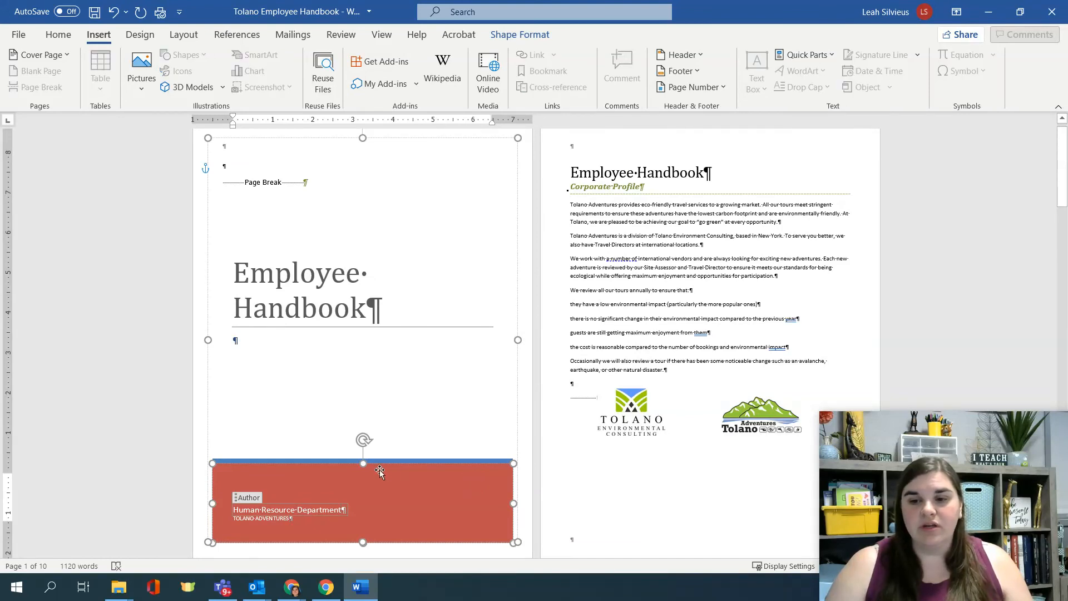
{"action": "left_click", "coordinate": [380, 472]}
{"action": "left_click", "coordinate": [521, 35]}
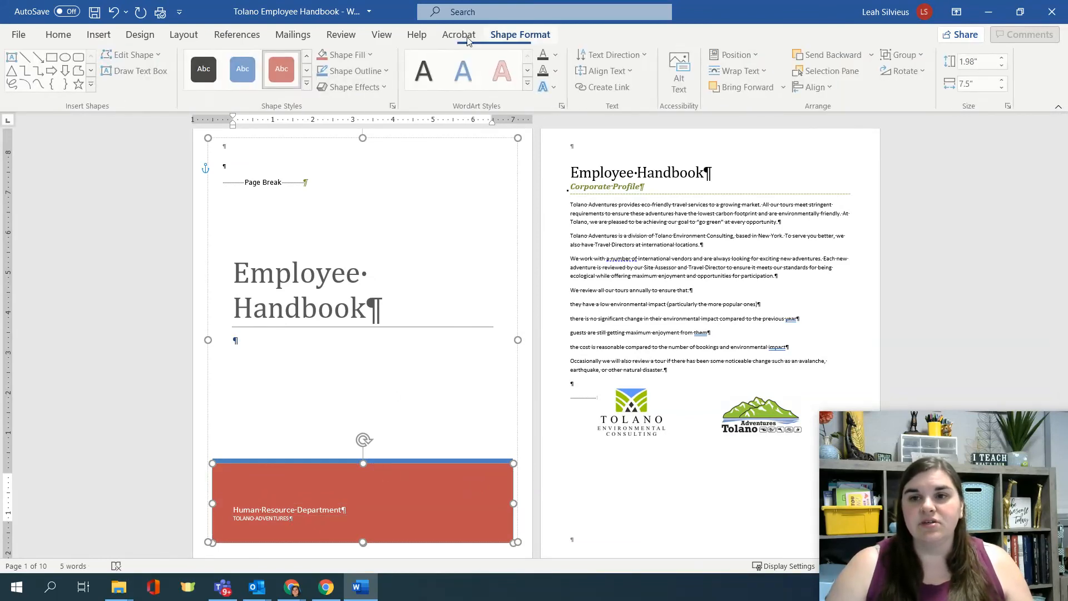
{"action": "left_click", "coordinate": [341, 55]}
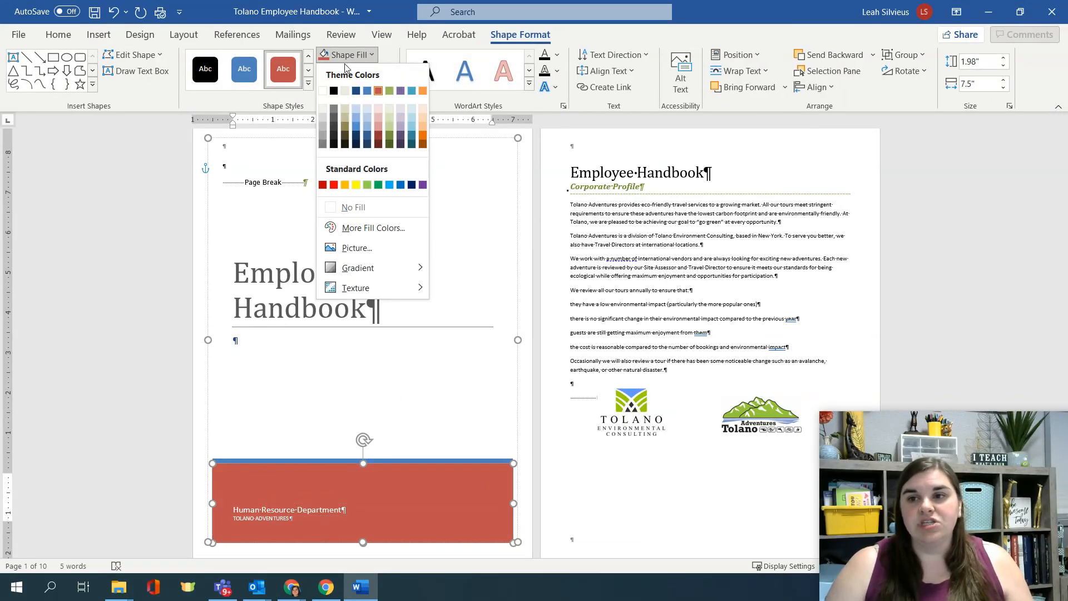
{"action": "left_click", "coordinate": [382, 91]}
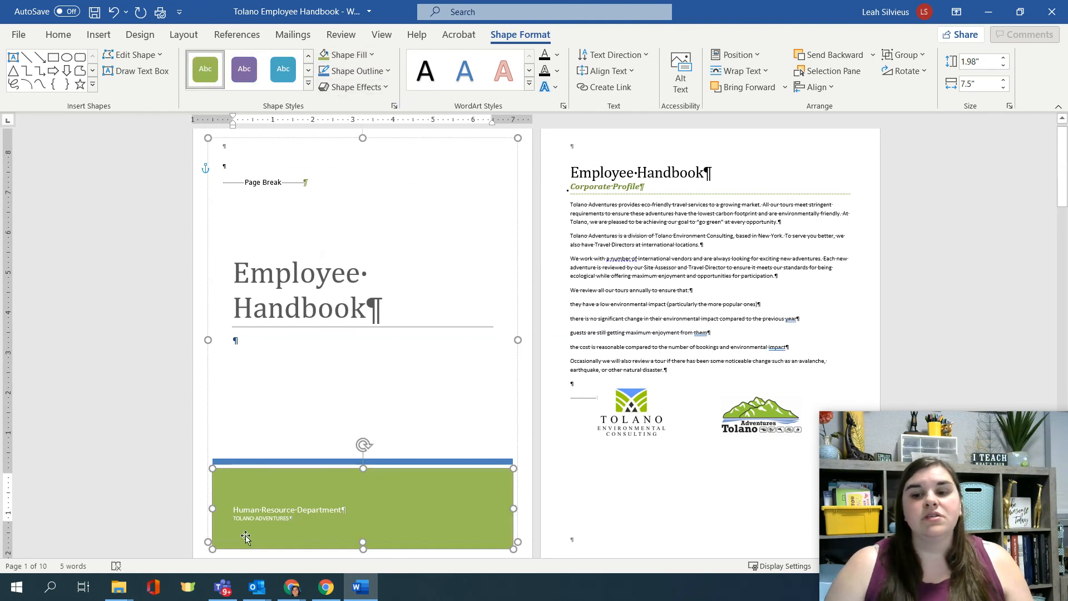
{"action": "left_click", "coordinate": [490, 383]}
{"action": "left_click", "coordinate": [530, 395]}
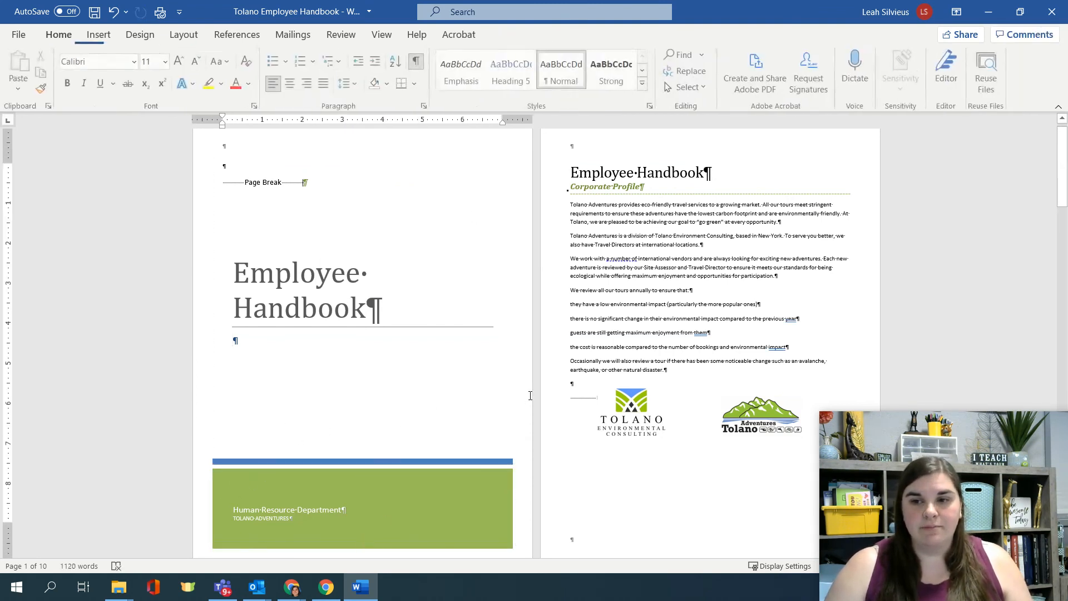